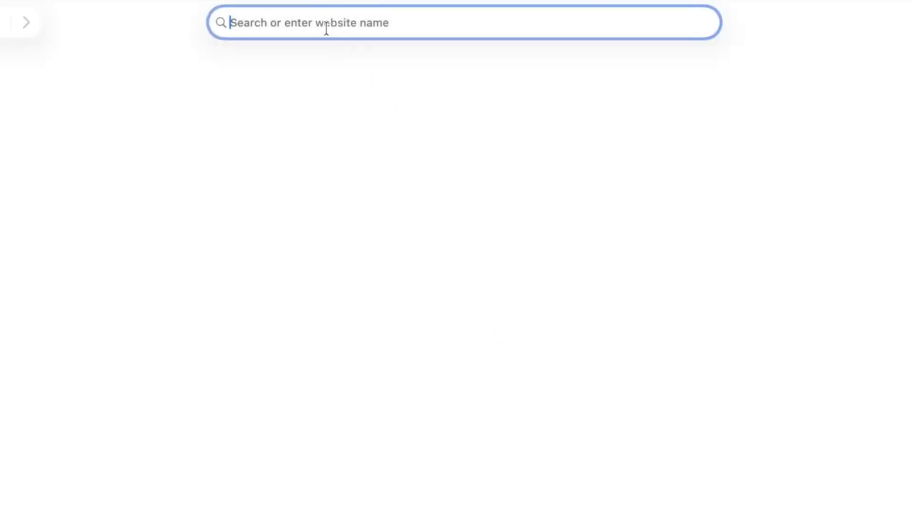
Load pcbway.com and browse its CNC | 3D Printing menu and homepage services
{"action": "type", "text": "pcbway.com"}
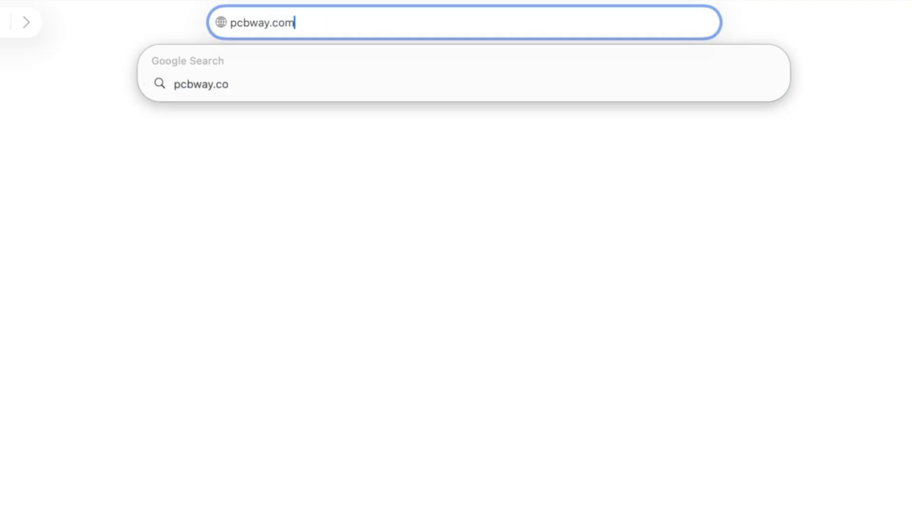
{"action": "key", "text": "Return"}
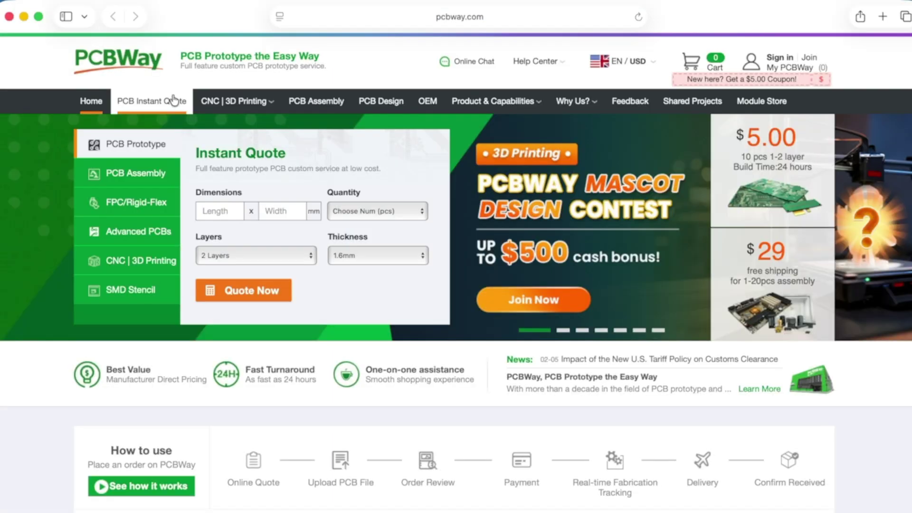
{"action": "mouse_move", "coordinate": [217, 103]}
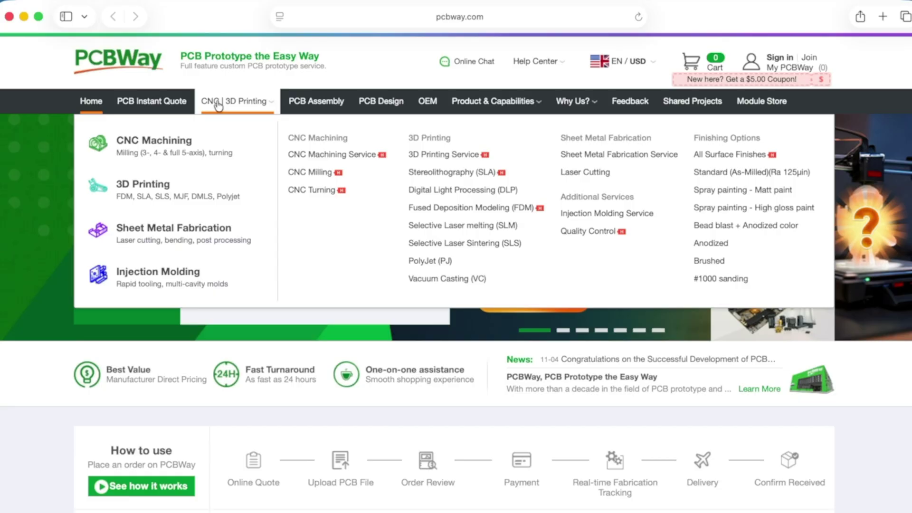
{"action": "scroll", "coordinate": [419, 266], "scroll_direction": "down", "scroll_amount": 5}
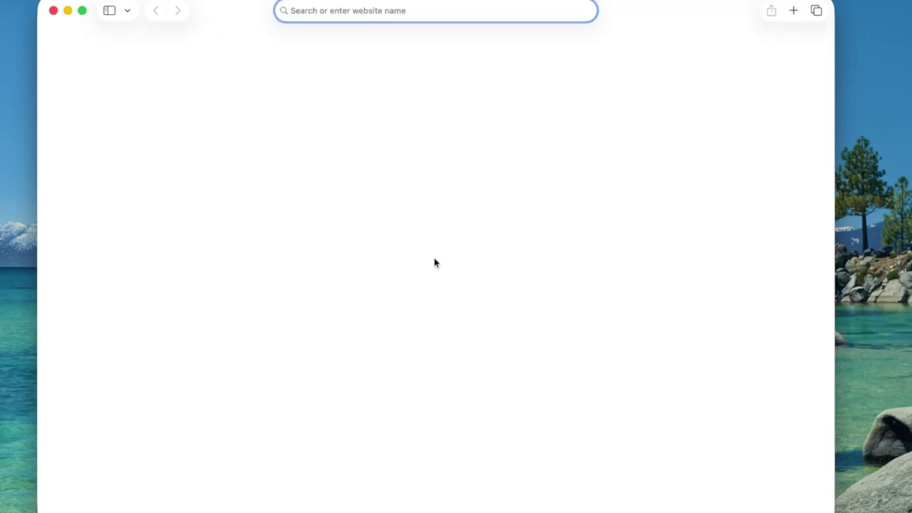
Go to kicad.org/download, choose macOS, and download KiCad 9.0.6 from the GitHub mirror
{"action": "type", "text": "kicard"}
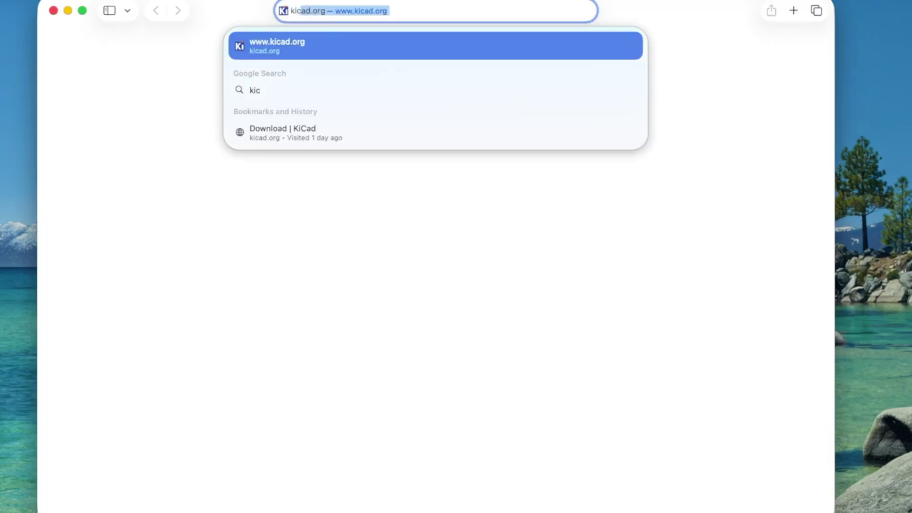
{"action": "key", "text": "BackSpace"}
{"action": "key", "text": "BackSpace"}
{"action": "type", "text": "d"}
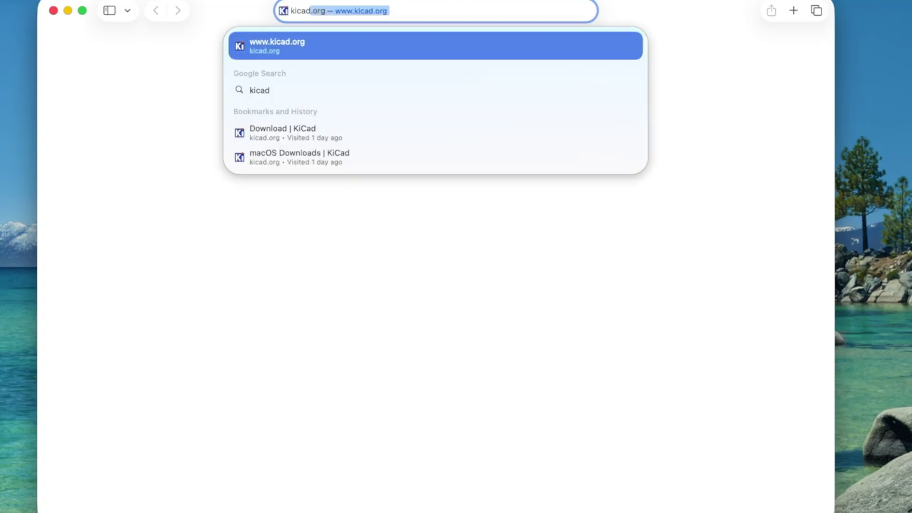
{"action": "type", "text": ".org/do"}
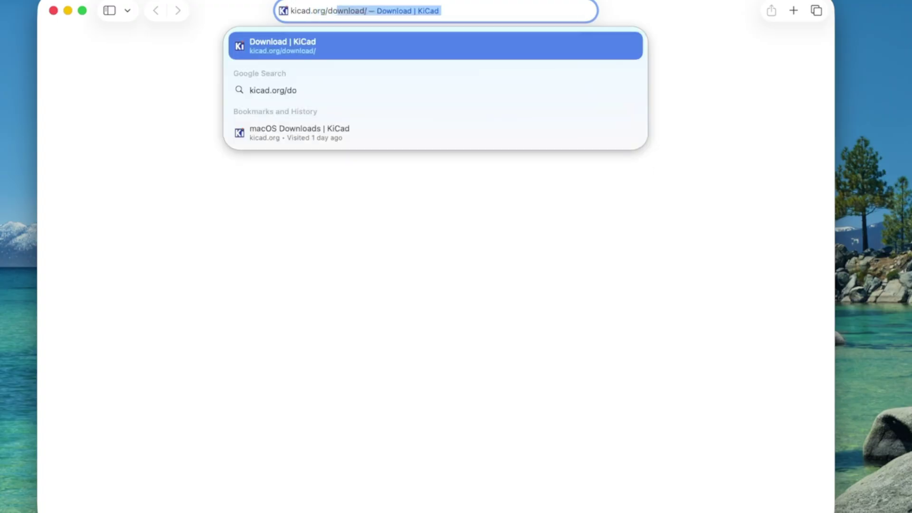
{"action": "key", "text": "Return"}
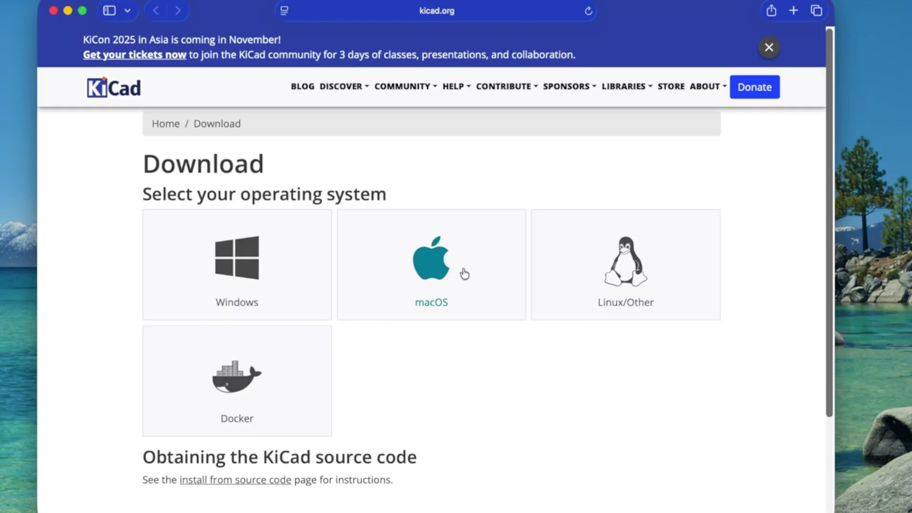
{"action": "left_click", "coordinate": [464, 274]}
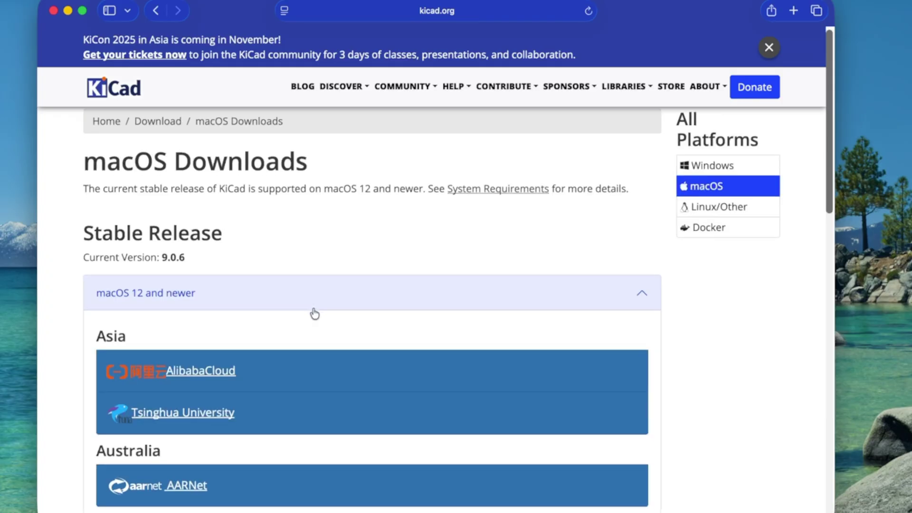
{"action": "scroll", "coordinate": [314, 314], "scroll_direction": "down", "scroll_amount": 6}
{"action": "scroll", "coordinate": [314, 313], "scroll_direction": "down", "scroll_amount": 3}
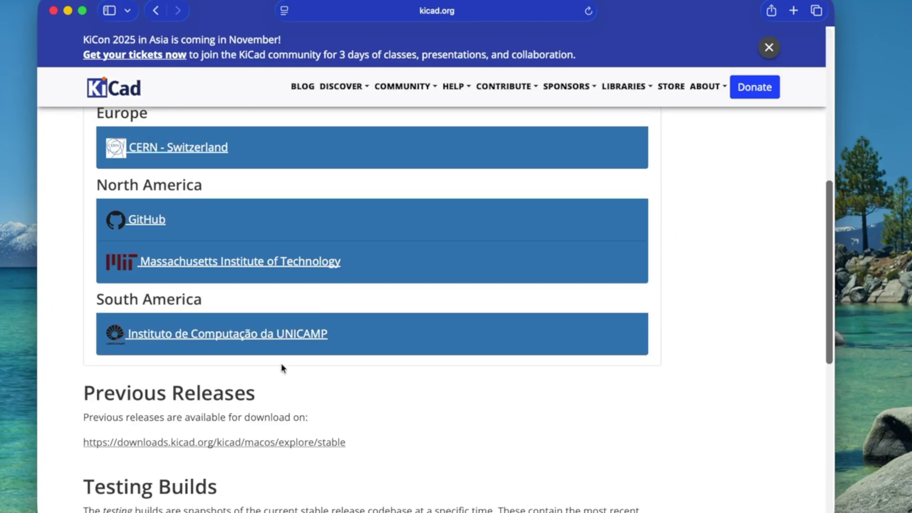
{"action": "left_click", "coordinate": [161, 224]}
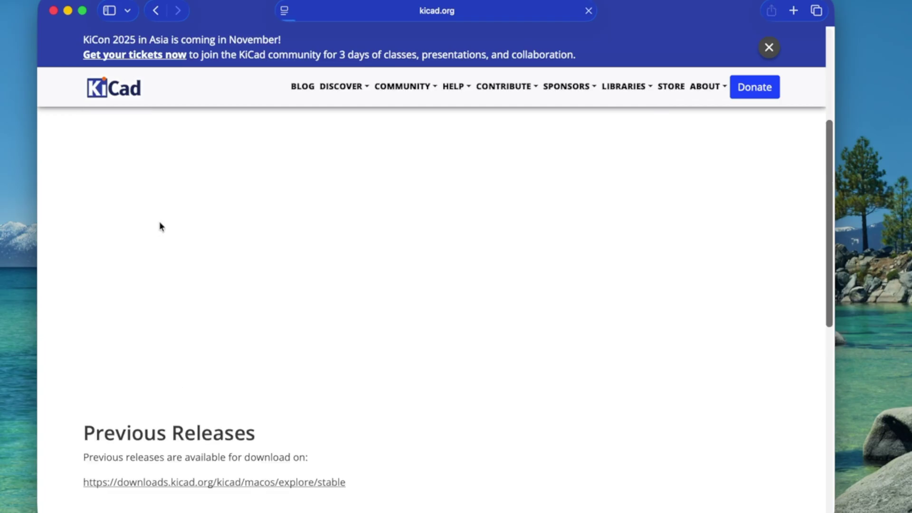
Allow kicad.org to download the KiCad installer
{"action": "left_click", "coordinate": [546, 301]}
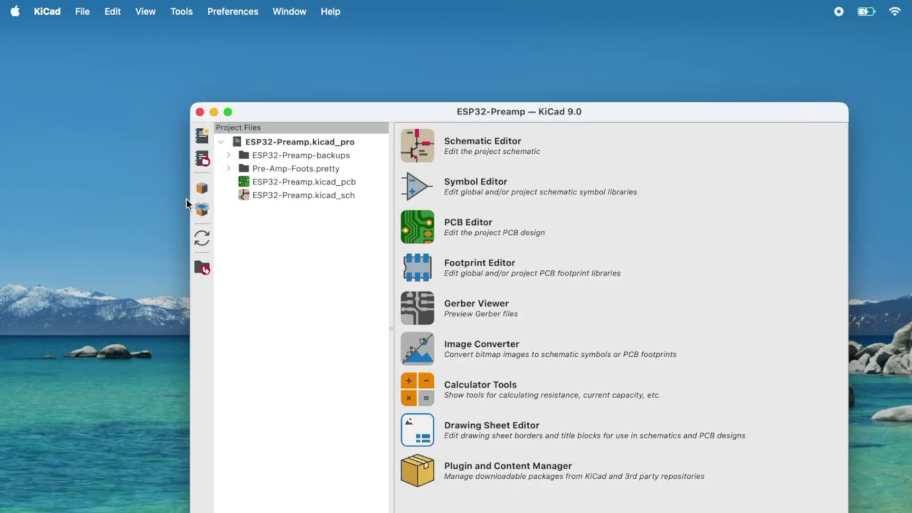
Create project S3-Power-Supply-Demo in its own new folder under Documents/KiCad
{"action": "left_click", "coordinate": [84, 13]}
{"action": "left_click", "coordinate": [94, 35]}
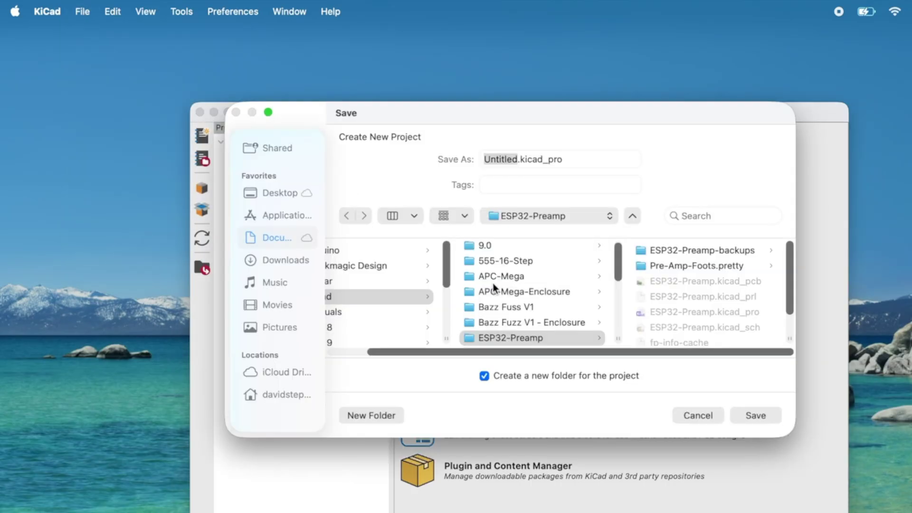
{"action": "left_click", "coordinate": [267, 238]}
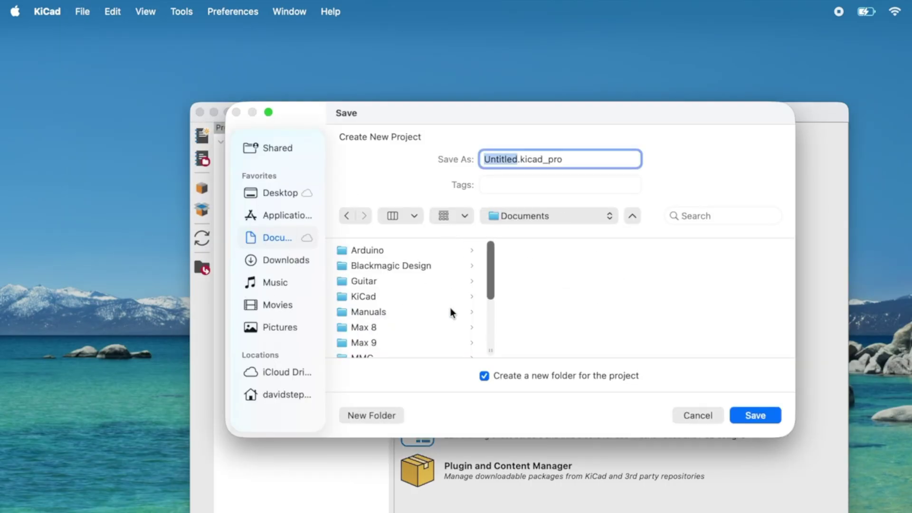
{"action": "left_click", "coordinate": [399, 296]}
{"action": "double_click", "coordinate": [578, 159]}
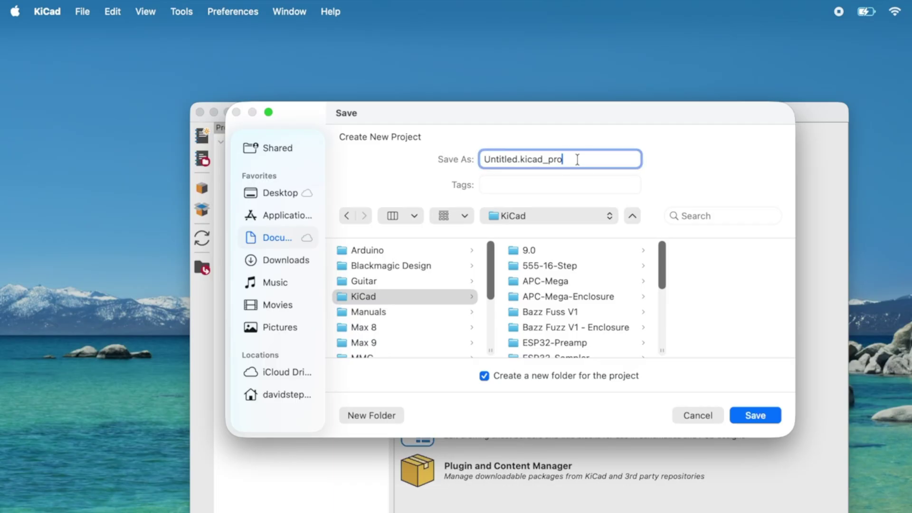
{"action": "triple_click", "coordinate": [578, 159]}
{"action": "type", "text": "S#"}
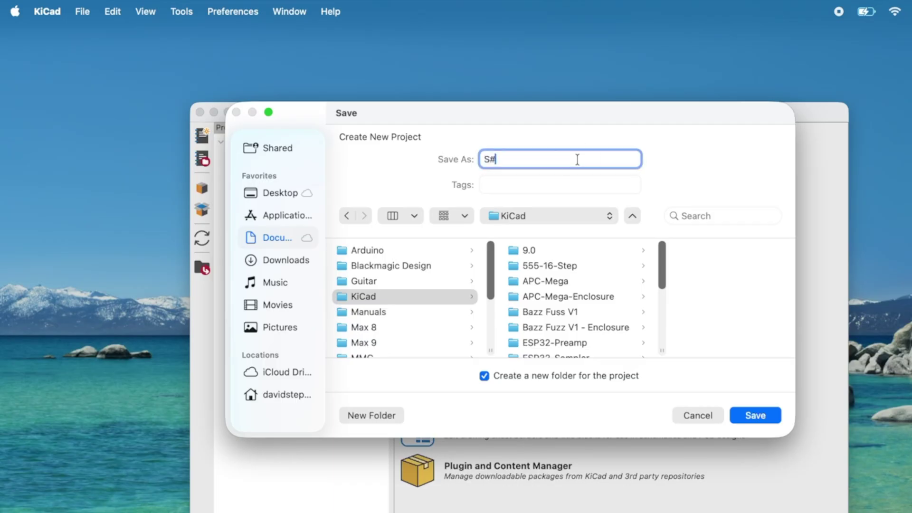
{"action": "key", "text": "BackSpace"}
{"action": "type", "text": "3-Power-Supply-Demo"}
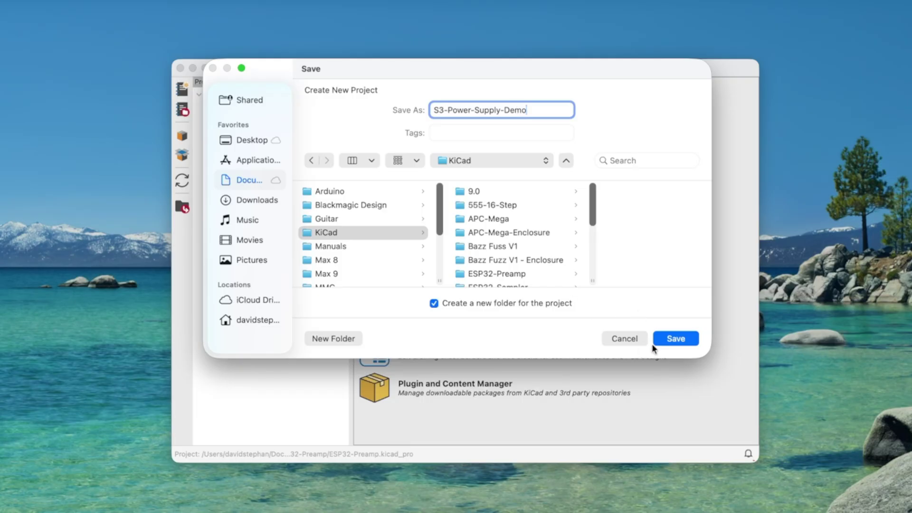
{"action": "left_click", "coordinate": [665, 341]}
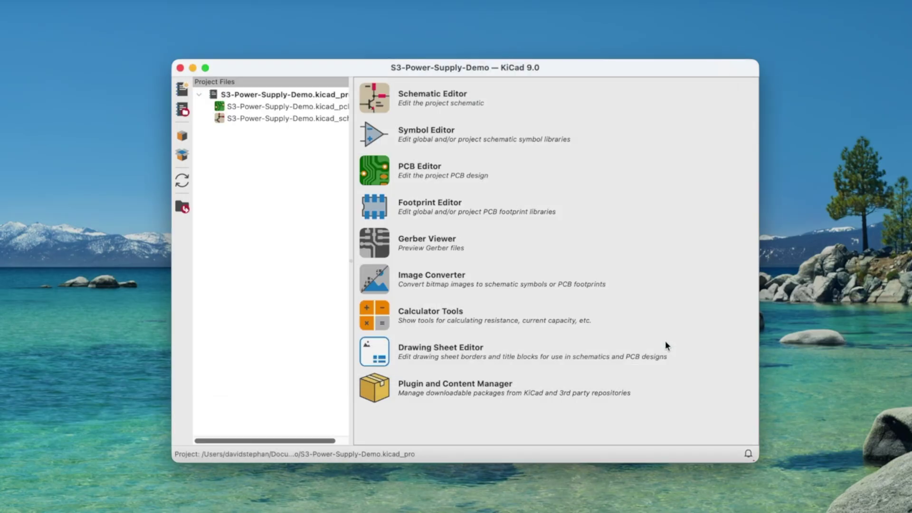
Open S3-Power-Supply-Demo.kicad_sch in the Schematic Editor
{"action": "double_click", "coordinate": [304, 118]}
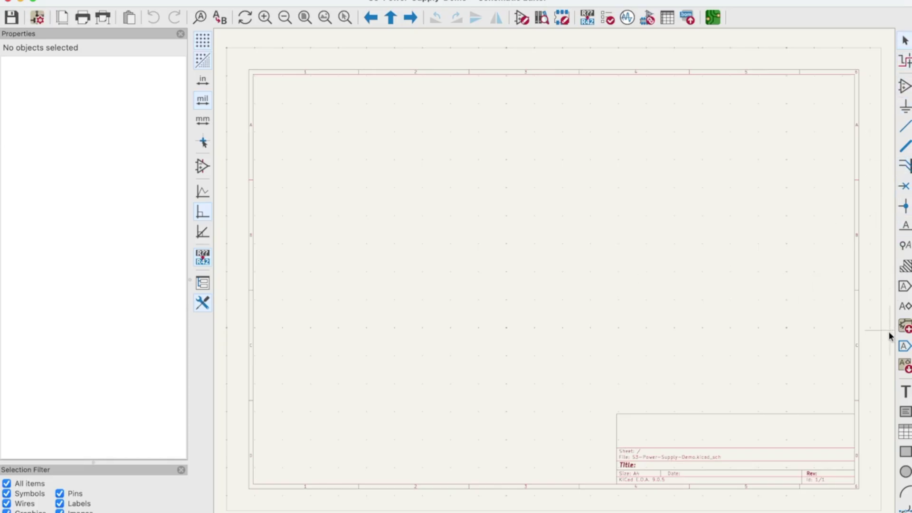
Pick the Connector library's Barrel_Jack symbol using the 'barrel' filter
{"action": "left_click", "coordinate": [905, 86]}
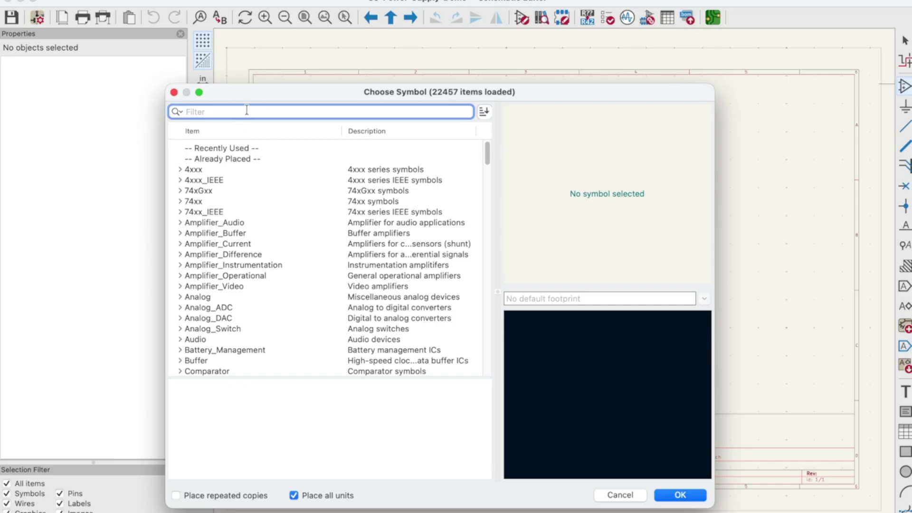
{"action": "type", "text": "barrel"}
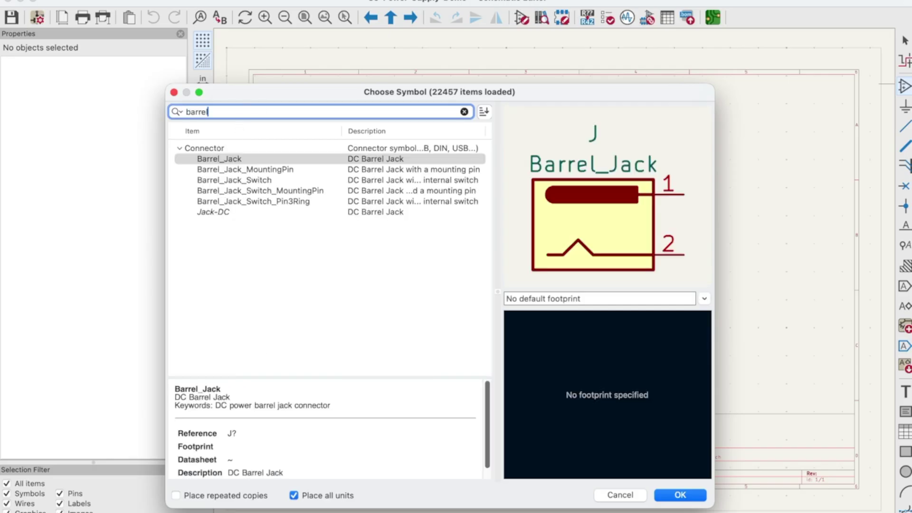
{"action": "left_click", "coordinate": [266, 158]}
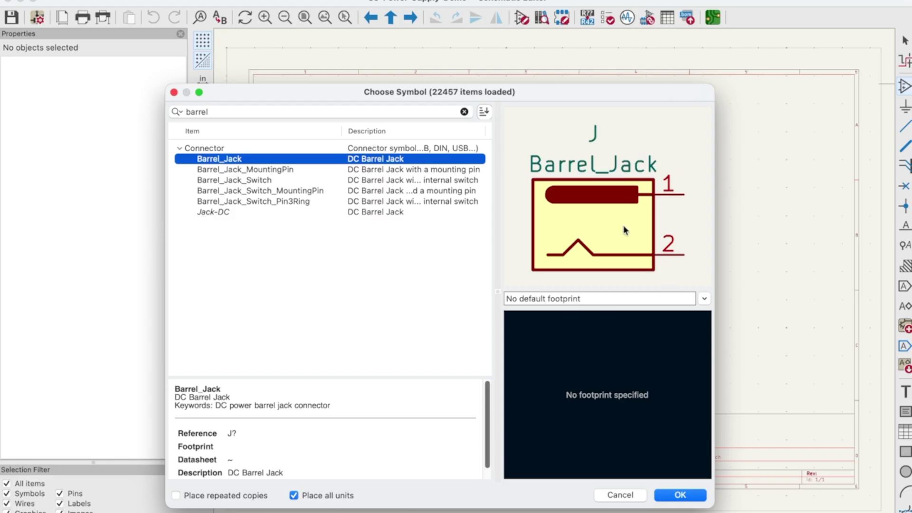
{"action": "left_click", "coordinate": [681, 495]}
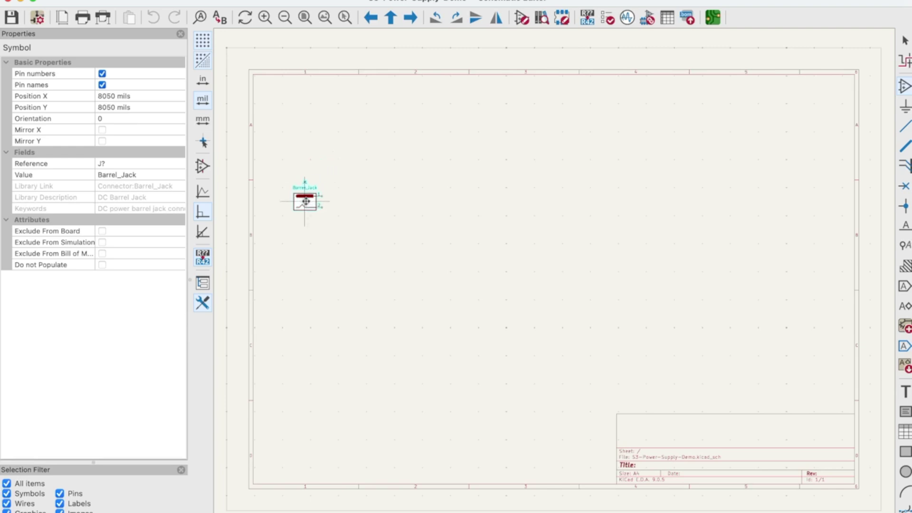
Place the barrel jack as J1 at the sheet's upper left and open its Symbol Properties
{"action": "left_click", "coordinate": [306, 201]}
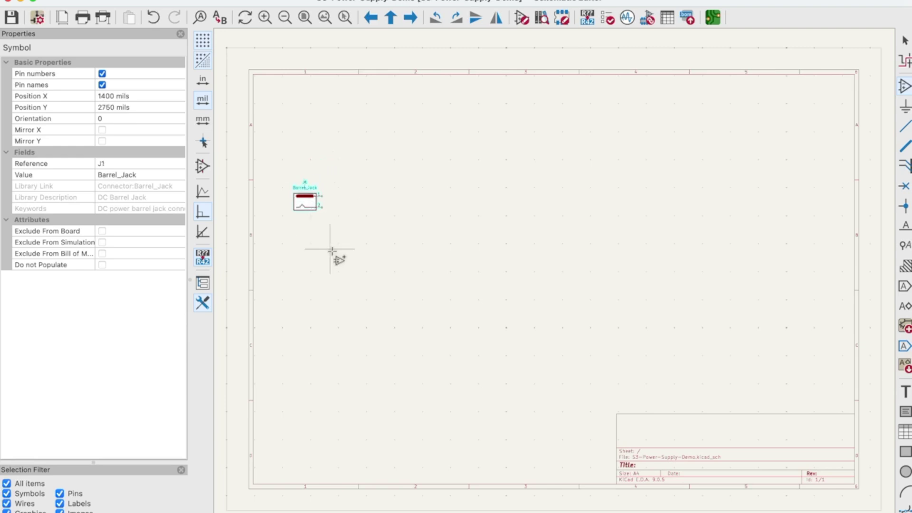
{"action": "key", "text": "Escape"}
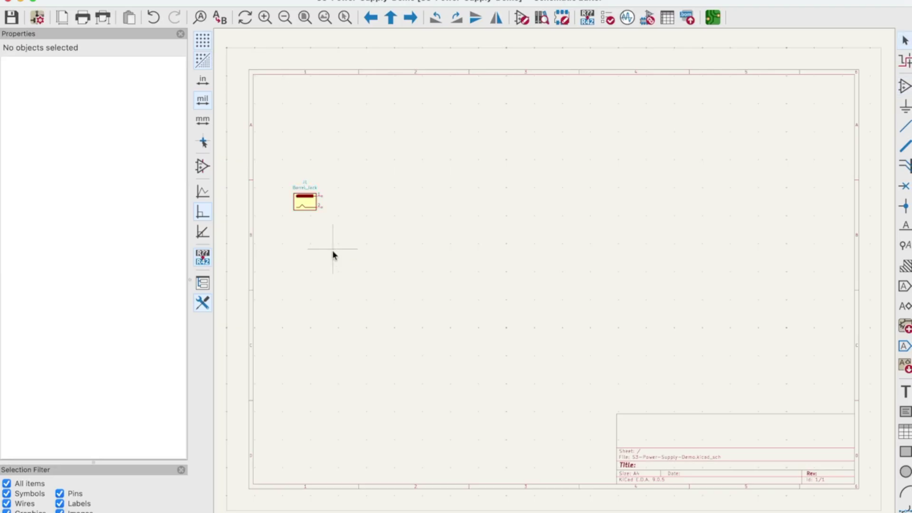
{"action": "scroll", "coordinate": [305, 182], "scroll_direction": "up", "scroll_amount": 5}
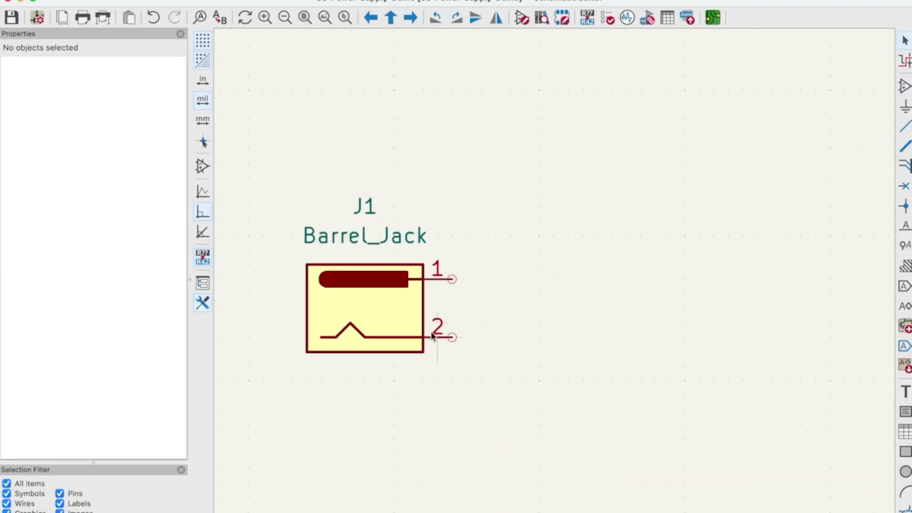
{"action": "left_click", "coordinate": [408, 319]}
{"action": "scroll", "coordinate": [407, 318], "scroll_direction": "up", "scroll_amount": 1}
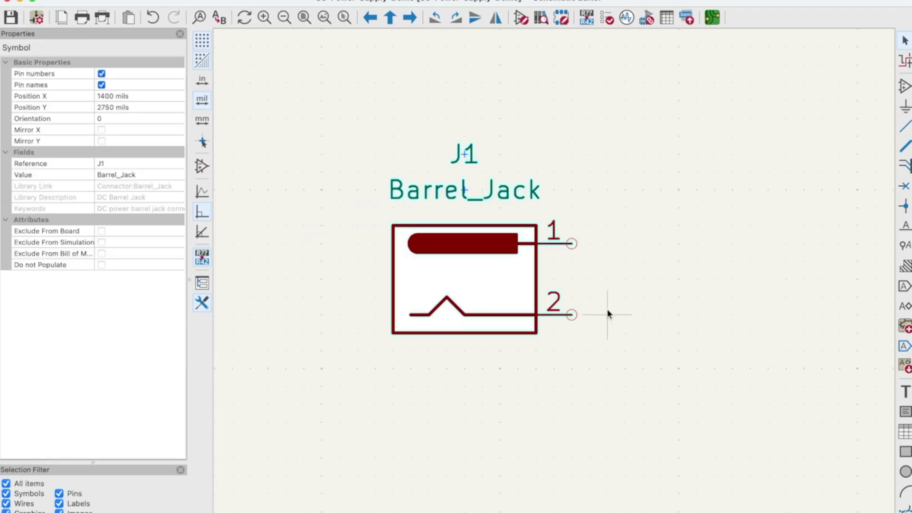
{"action": "double_click", "coordinate": [513, 304]}
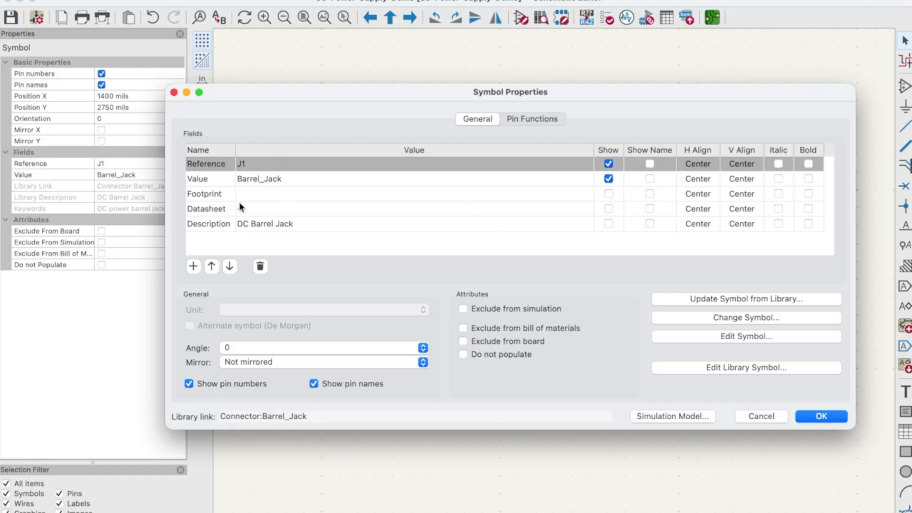
Bring up the Footprint Chooser from J1's empty Footprint field
{"action": "left_click", "coordinate": [255, 180]}
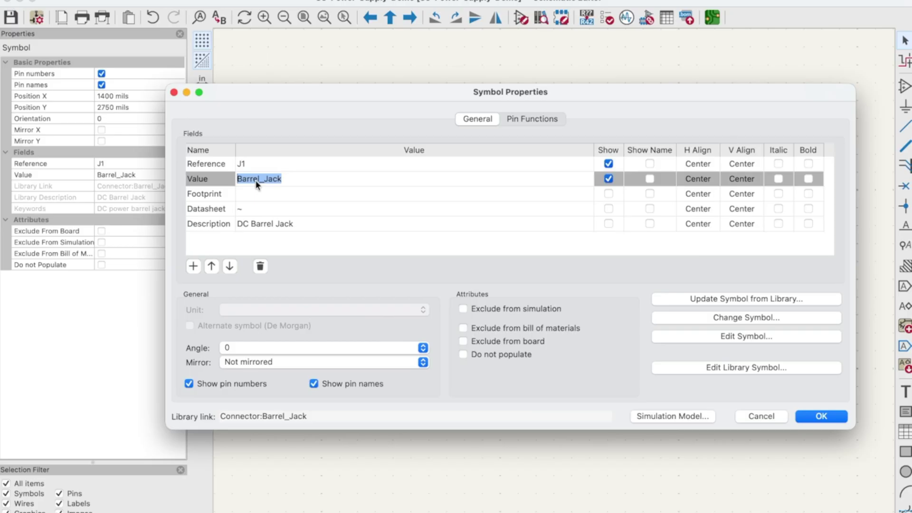
{"action": "left_click", "coordinate": [272, 195]}
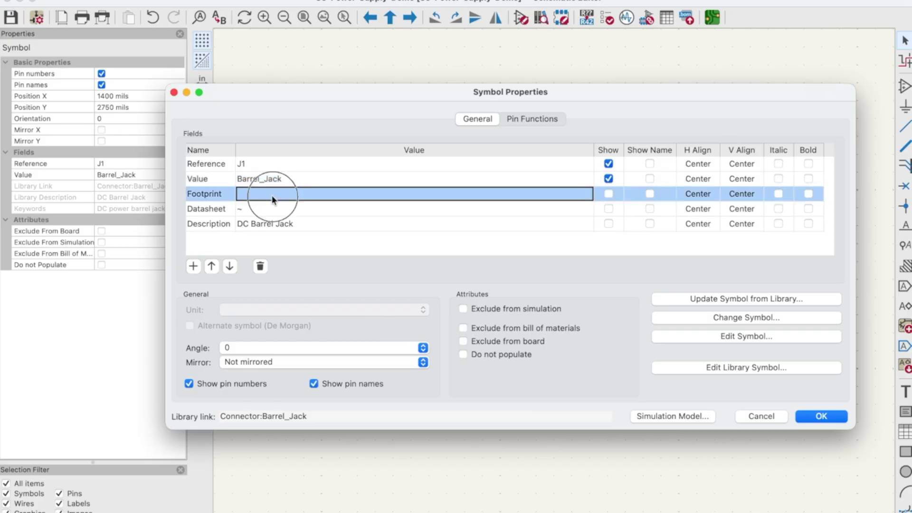
{"action": "left_click", "coordinate": [587, 193]}
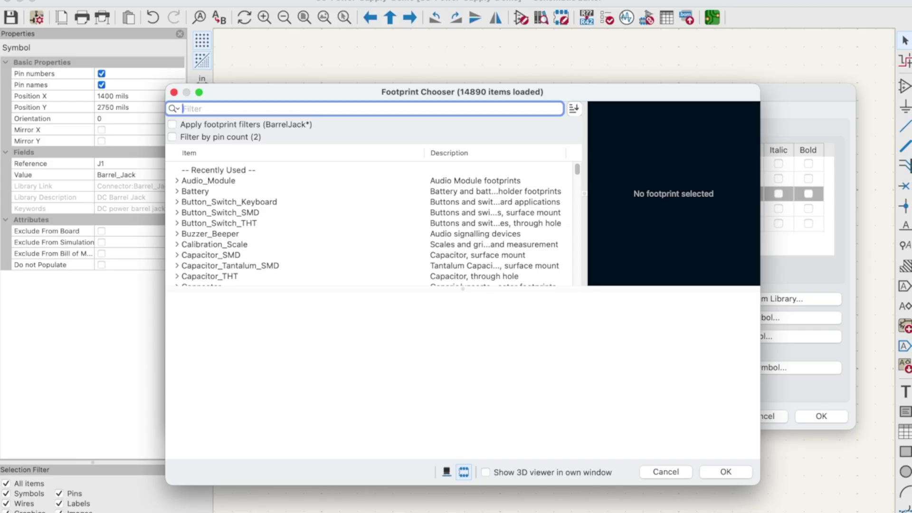
Filter the footprint list by 'connector_pinheader_2.54mm'
{"action": "type", "text": "coned"}
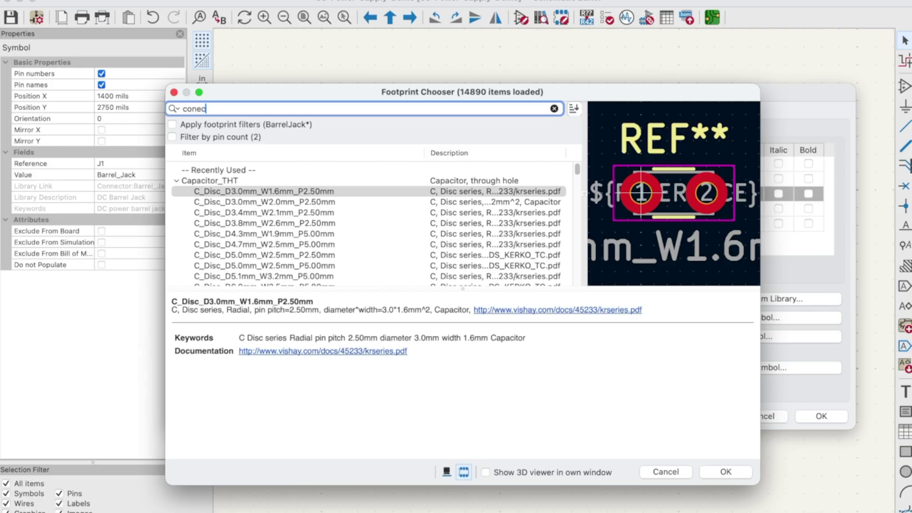
{"action": "key", "text": "BackSpace"}
{"action": "key", "text": "BackSpace"}
{"action": "type", "text": "nector"}
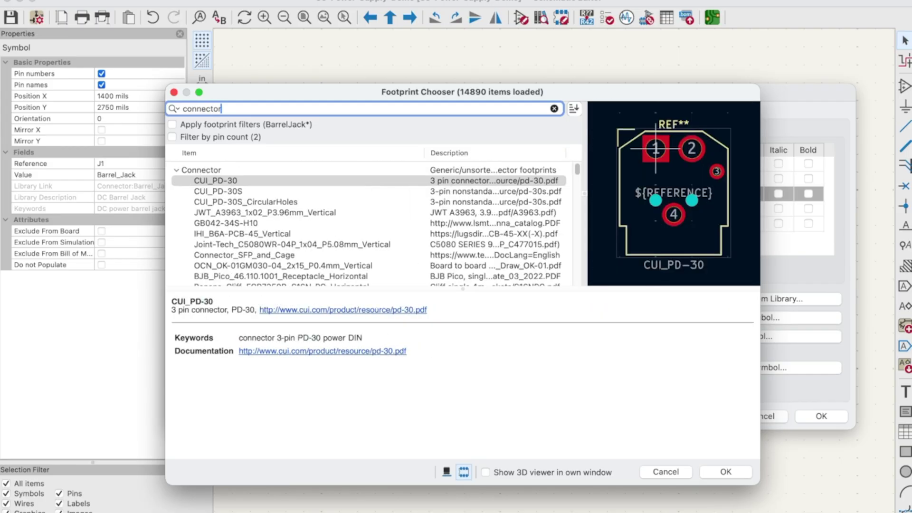
{"action": "type", "text": "_pin_"}
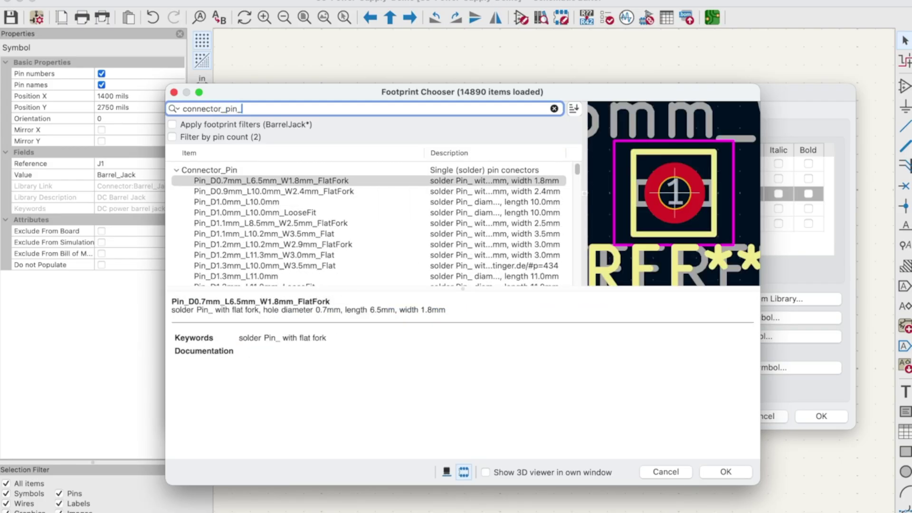
{"action": "type", "text": "head"}
{"action": "key", "text": "BackSpace"}
{"action": "key", "text": "BackSpace"}
{"action": "key", "text": "BackSpace"}
{"action": "key", "text": "BackSpace"}
{"action": "key", "text": "BackSpace"}
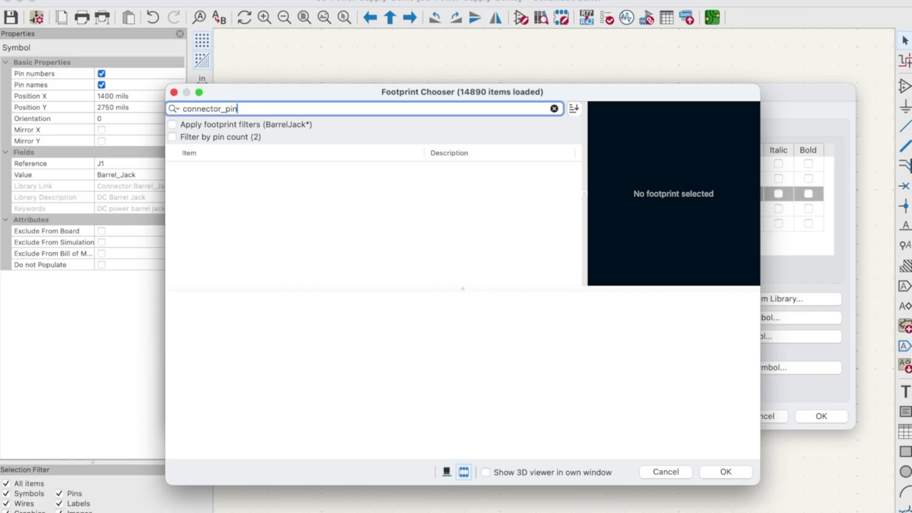
{"action": "type", "text": "header_2."}
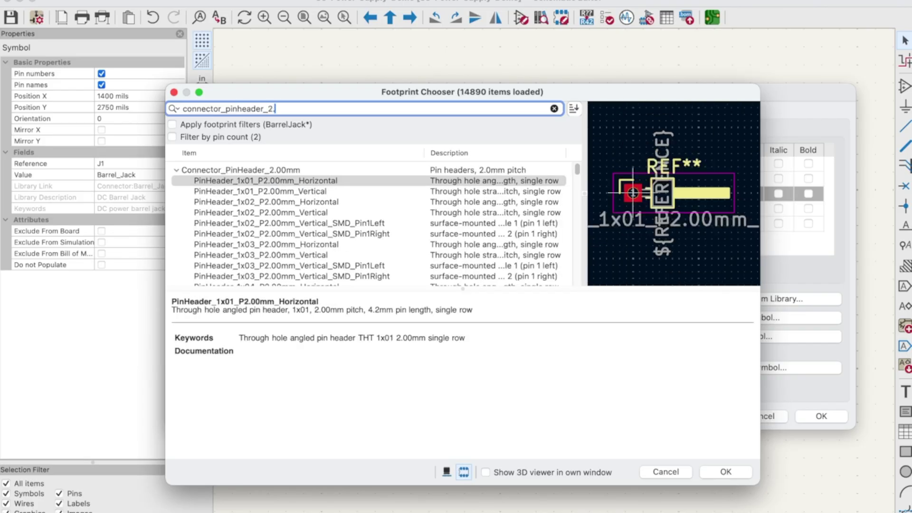
{"action": "type", "text": "54mm"}
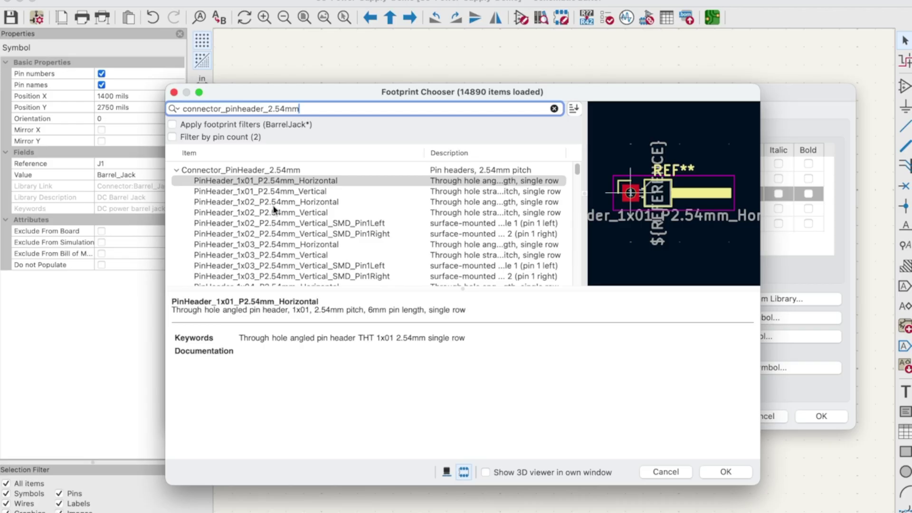
Assign J1 the Connector_PinHeader_2.54mm:PinHeader_1x02_P2.54mm_Vertical footprint
{"action": "left_click", "coordinate": [278, 202]}
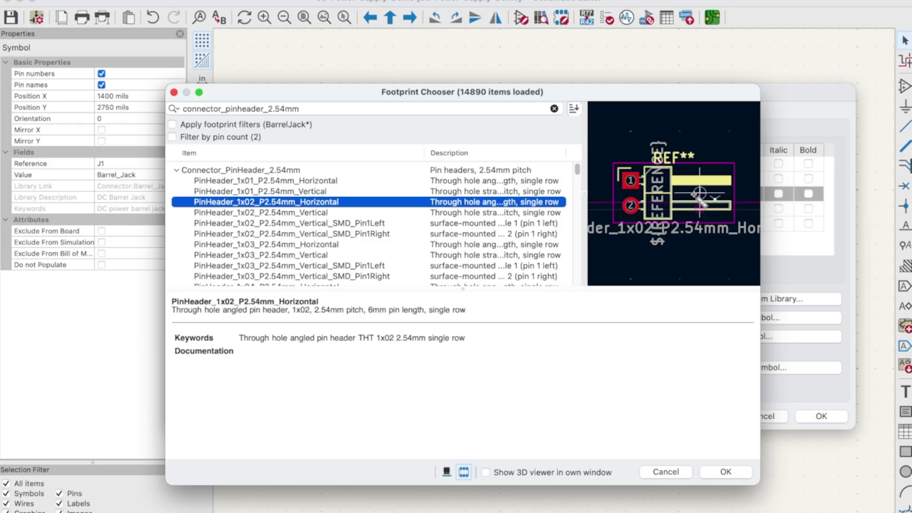
{"action": "left_click", "coordinate": [337, 214]}
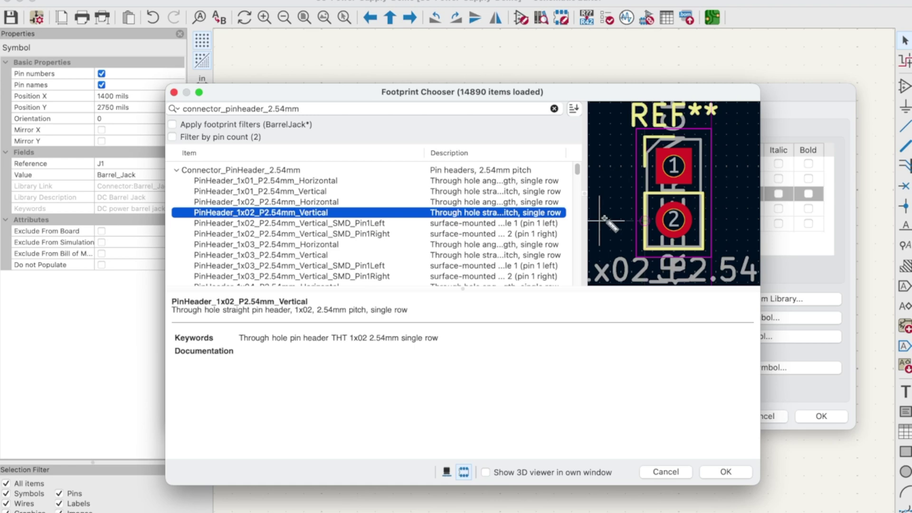
{"action": "left_click", "coordinate": [701, 472]}
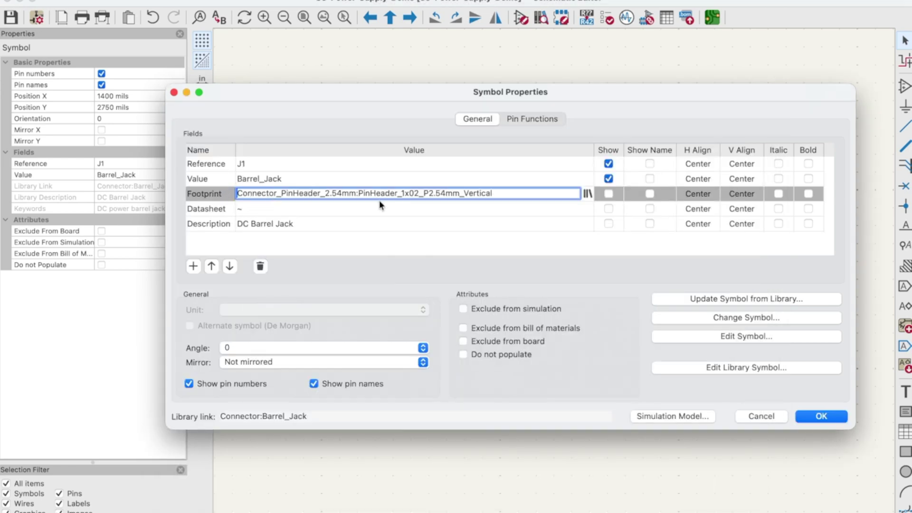
Apply J1's pin header footprint, deselect the barrel jack and zoom out on the schematic
{"action": "left_click", "coordinate": [814, 418]}
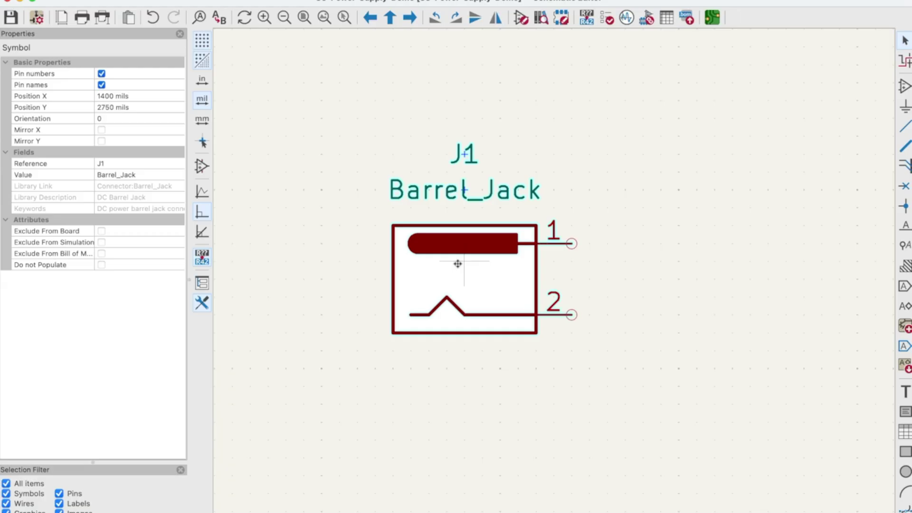
{"action": "left_click", "coordinate": [599, 218]}
{"action": "scroll", "coordinate": [600, 218], "scroll_direction": "down", "scroll_amount": 3}
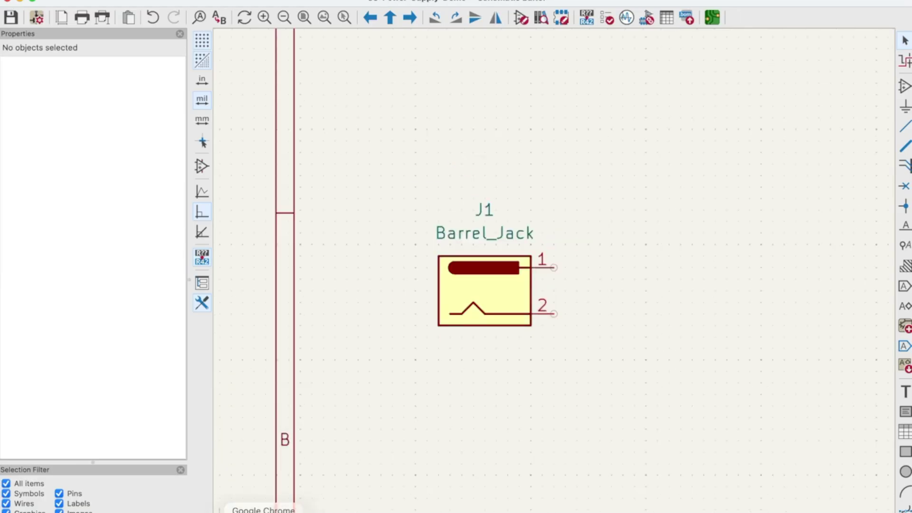
Check the 1N5392 diode's DigiKey page via the C5 link in the Google Sheets parts list
{"action": "left_click", "coordinate": [264, 512]}
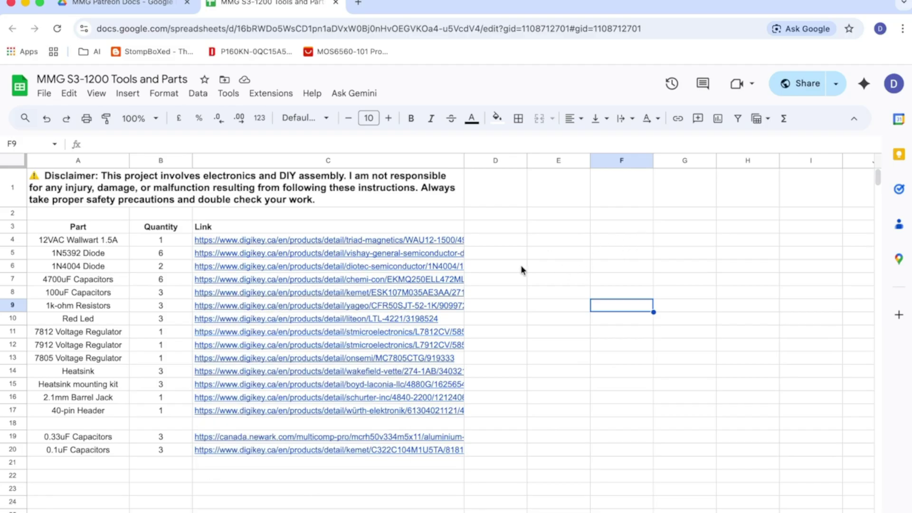
{"action": "left_click", "coordinate": [420, 259]}
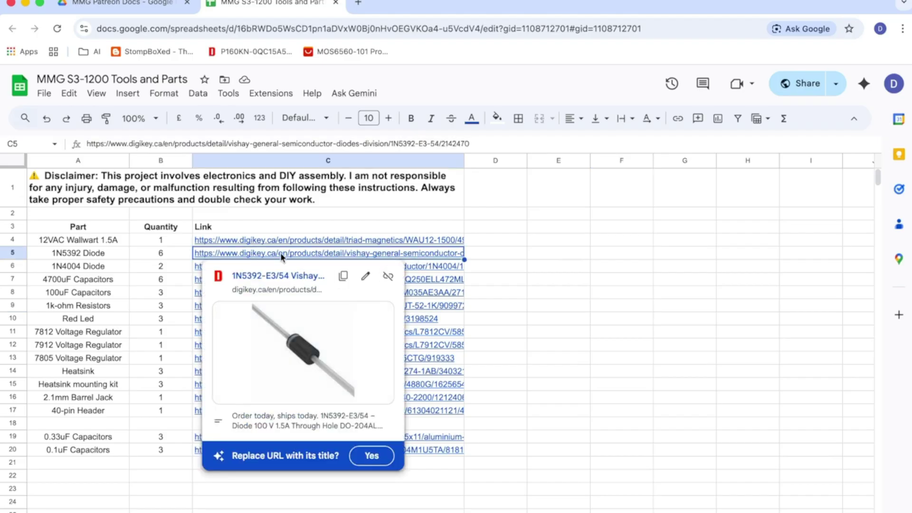
{"action": "left_click", "coordinate": [287, 272]}
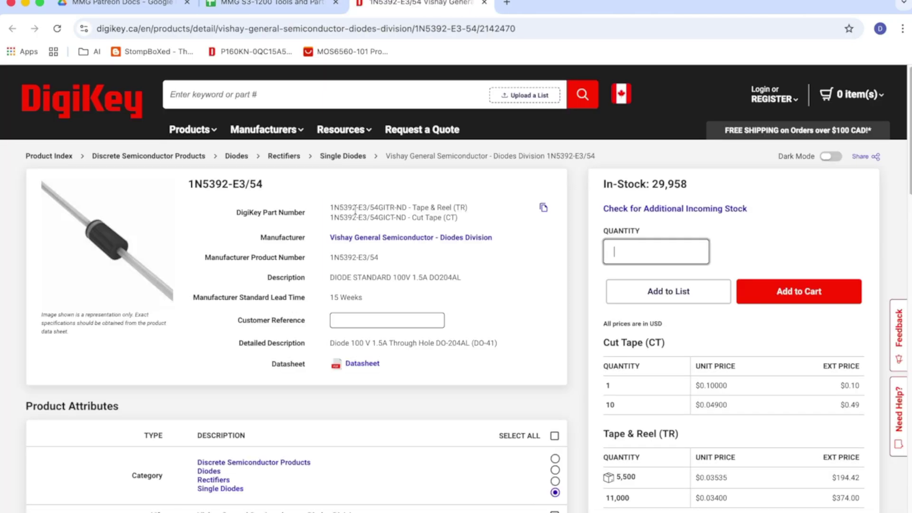
{"action": "left_click", "coordinate": [290, 512]}
Open Choose Symbol and search the symbol library for '1n53'
{"action": "left_click", "coordinate": [905, 86]}
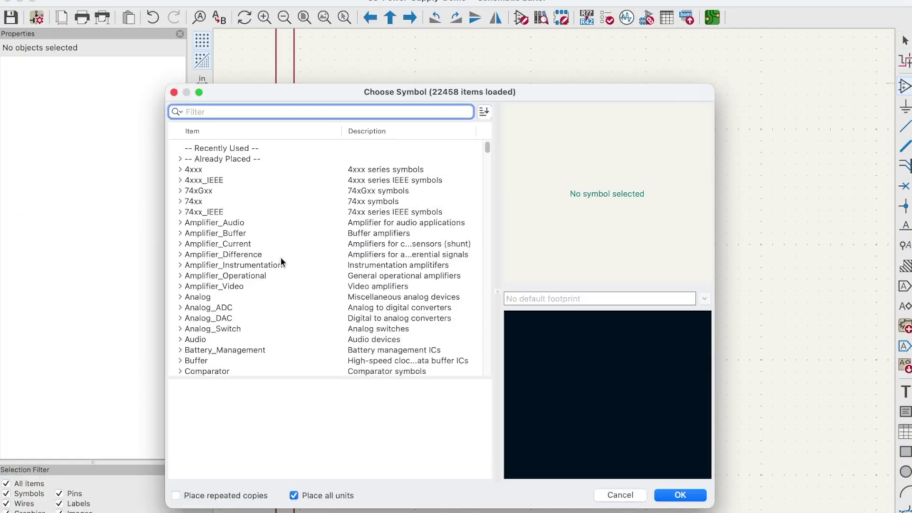
{"action": "type", "text": "1n53"}
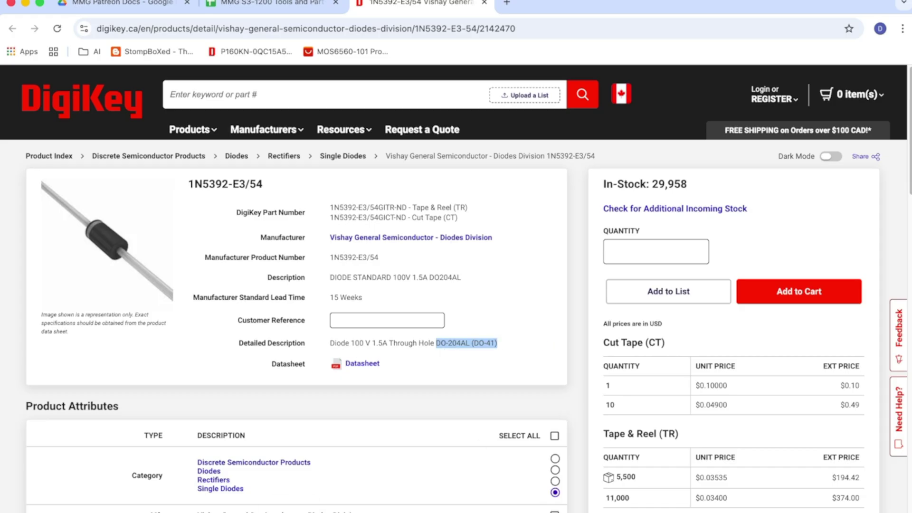
Change the symbol search to '1n4', select the 1N4004 diode and widen the description column
{"action": "left_click", "coordinate": [290, 512]}
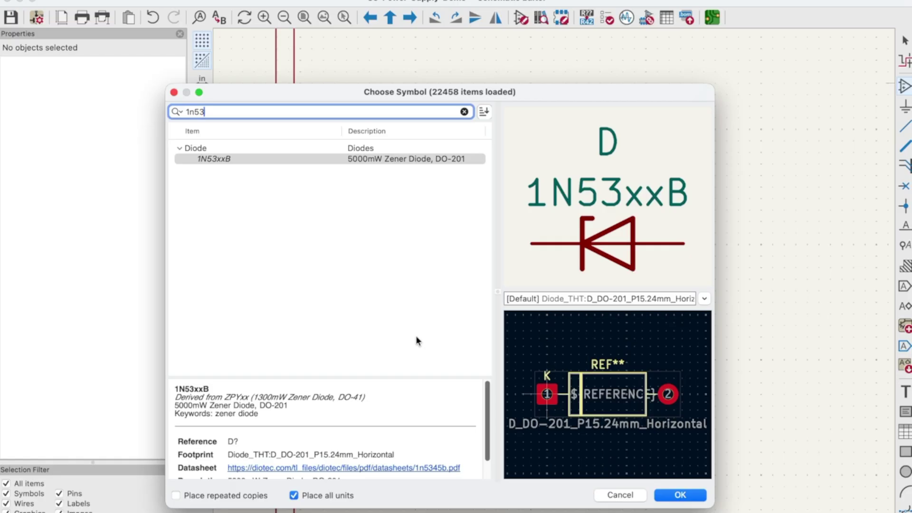
{"action": "key", "text": "BackSpace"}
{"action": "key", "text": "BackSpace"}
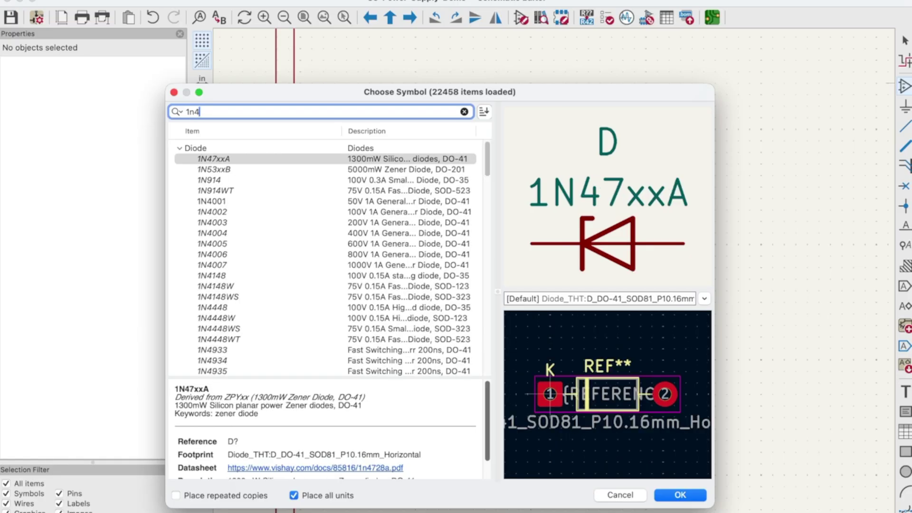
{"action": "type", "text": "4"}
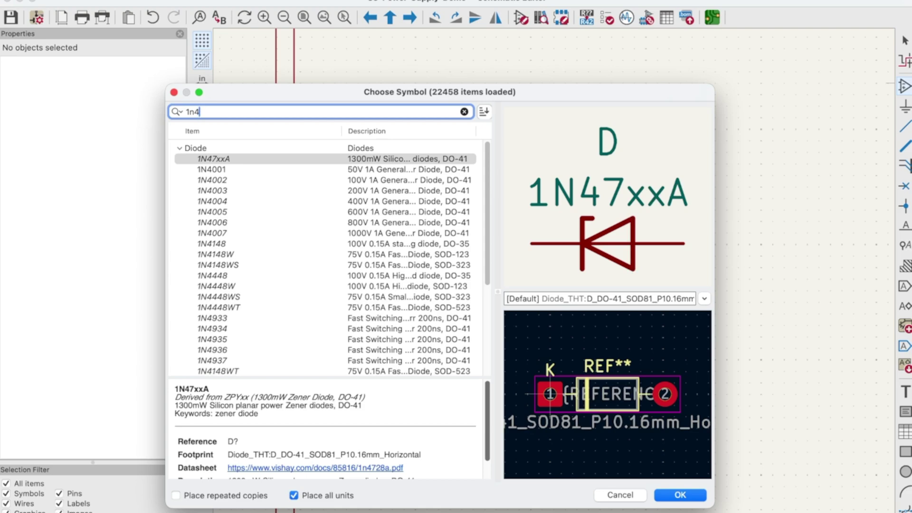
{"action": "left_click", "coordinate": [219, 203]}
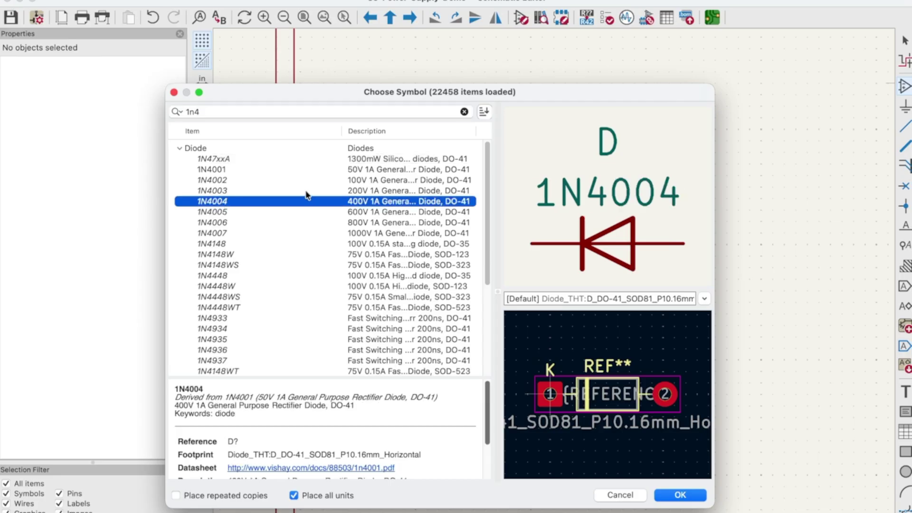
{"action": "left_click_drag", "start_coordinate": [343, 131], "coordinate": [272, 132]}
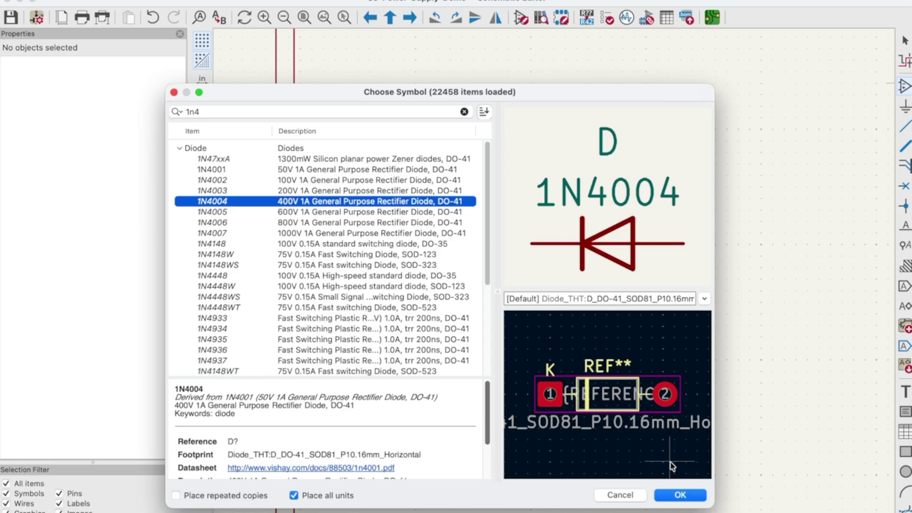
Place the 1N4004 diode right of J1 as D1 and change its value to 1N5392
{"action": "left_click", "coordinate": [680, 495]}
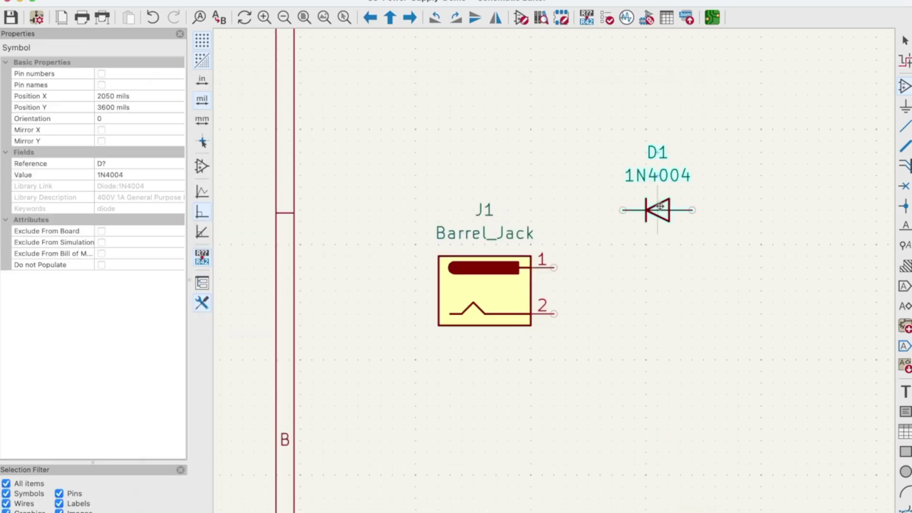
{"action": "left_click", "coordinate": [683, 265]}
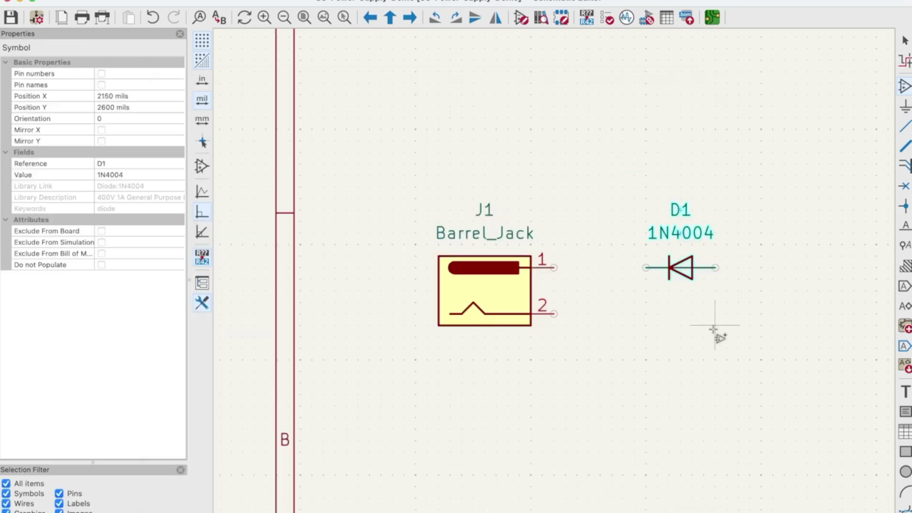
{"action": "double_click", "coordinate": [680, 270]}
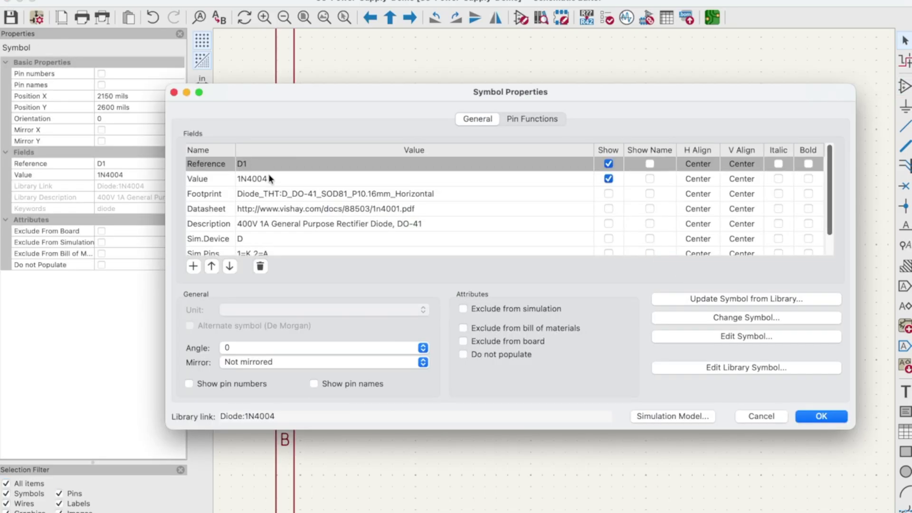
{"action": "left_click", "coordinate": [277, 179]}
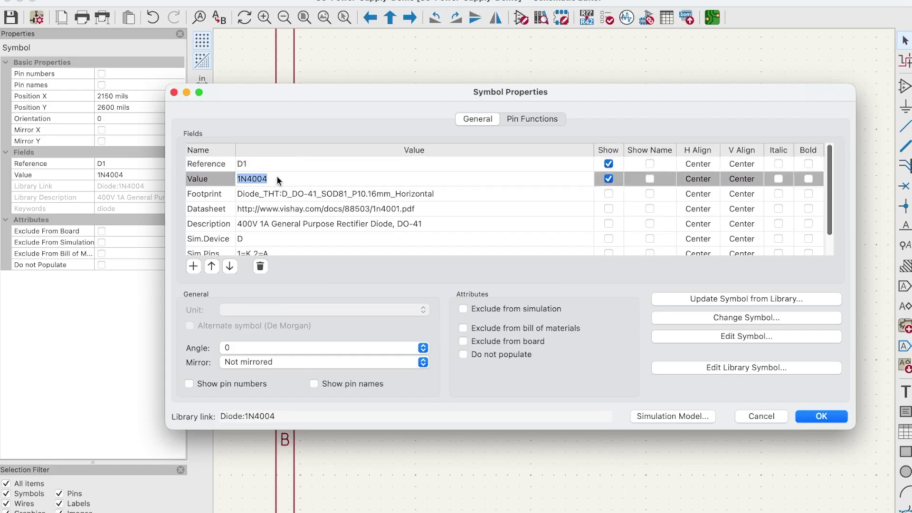
{"action": "type", "text": "1N5392"}
{"action": "left_click", "coordinate": [822, 417]}
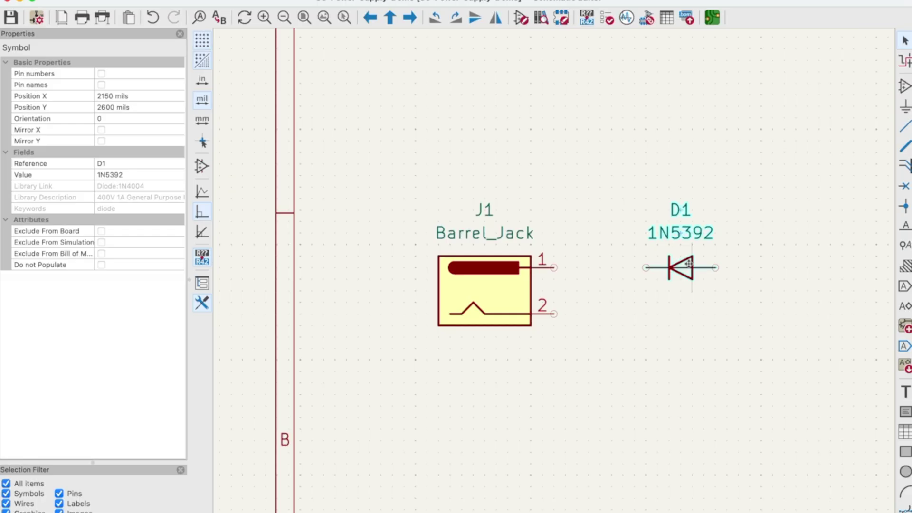
Mirror D1 horizontally via Transform Selection so its cathode faces right, away from J1
{"action": "right_click", "coordinate": [689, 264]}
{"action": "mouse_move", "coordinate": [745, 339]}
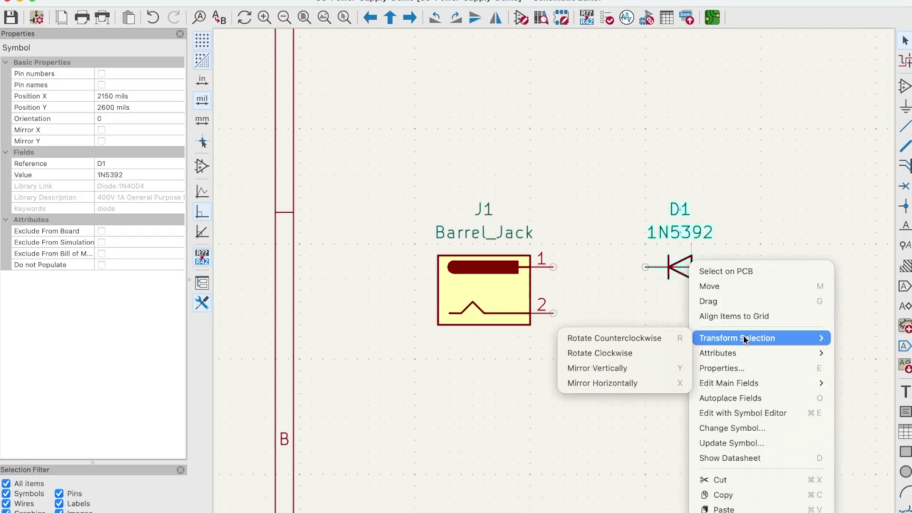
{"action": "left_click", "coordinate": [651, 382]}
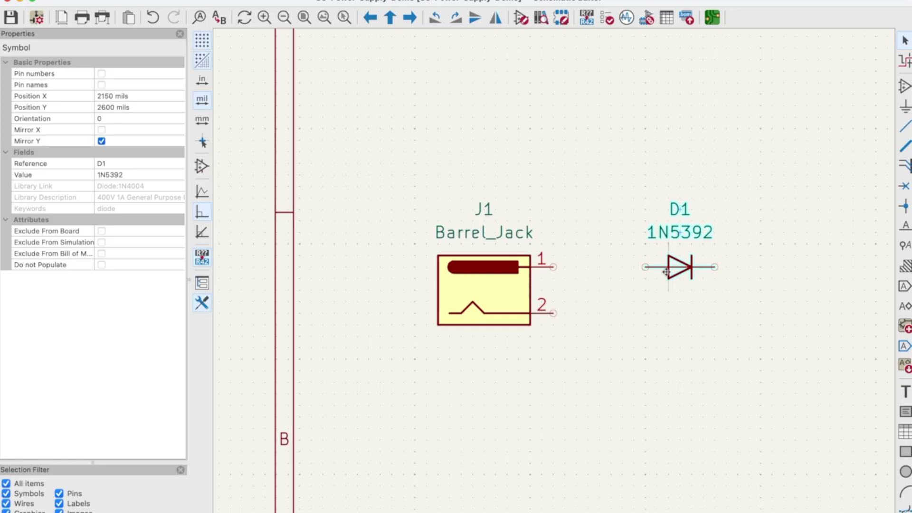
Draw a wire from J1 pin 1 to D1's left (anode) pin
{"action": "left_click", "coordinate": [904, 130]}
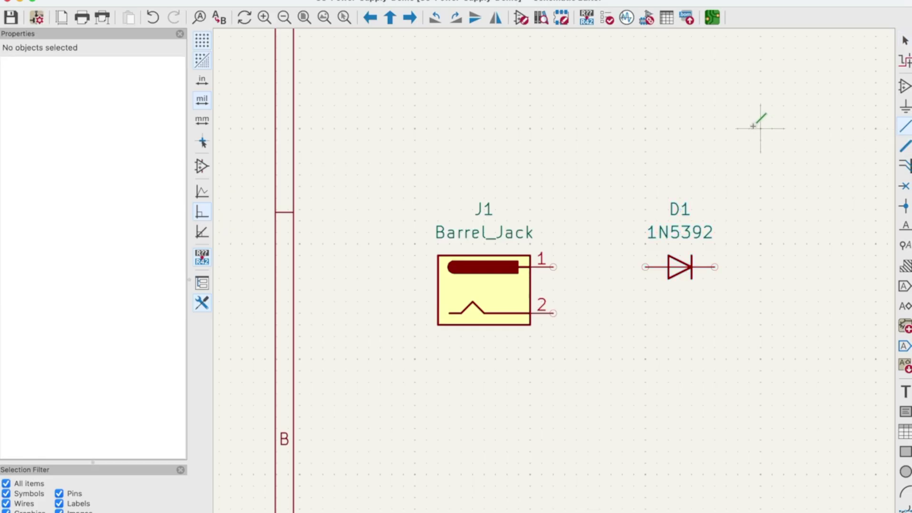
{"action": "left_click", "coordinate": [553, 267]}
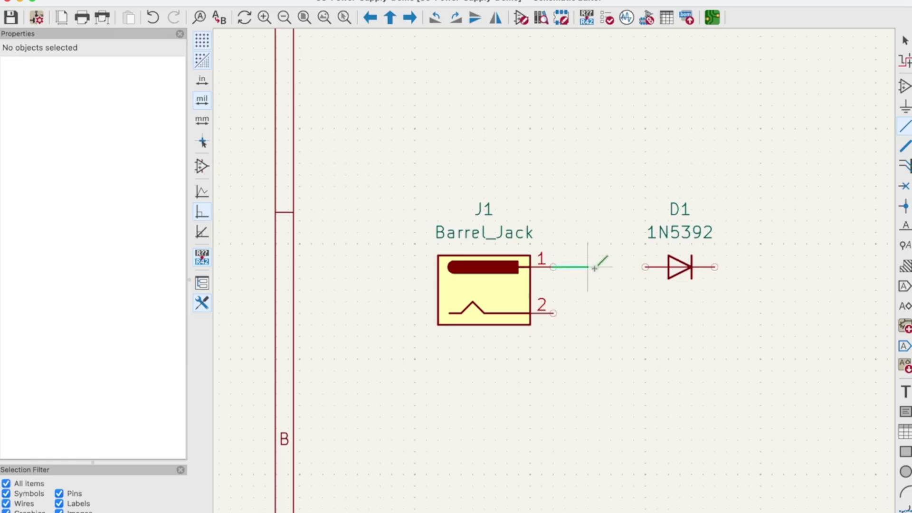
{"action": "left_click", "coordinate": [647, 267]}
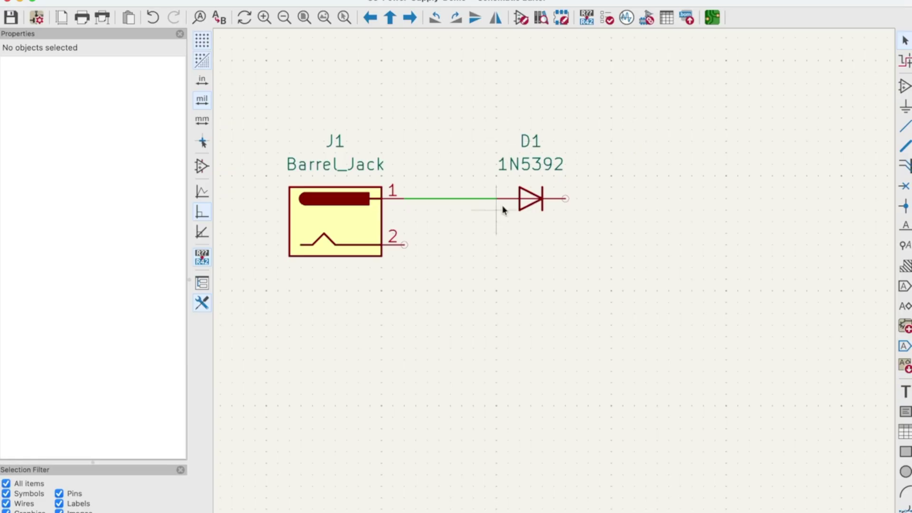
Duplicate the diode as D2, rotate it vertical and wire it to the J1–D1 wire with a junction
{"action": "key", "text": "ctrl+d"}
{"action": "right_click", "coordinate": [464, 320]}
{"action": "right_click", "coordinate": [501, 387]}
{"action": "left_click", "coordinate": [693, 401]}
{"action": "left_click", "coordinate": [473, 340]}
{"action": "left_click", "coordinate": [462, 325]}
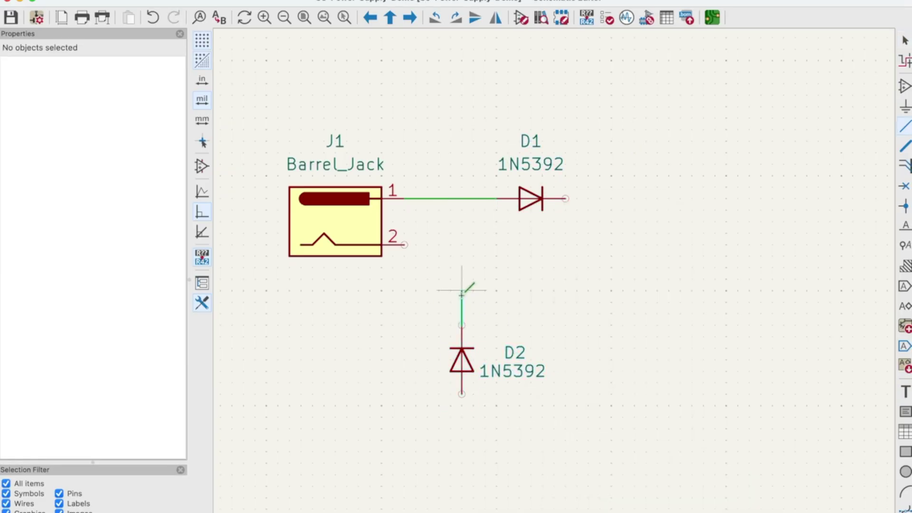
Place a C_Polarized capacitor as C1 with value 4700uF
{"action": "left_click", "coordinate": [463, 198]}
{"action": "type", "text": "ac"}
{"action": "left_click", "coordinate": [230, 223]}
{"action": "double_click", "coordinate": [230, 222]}
{"action": "left_click", "coordinate": [660, 250]}
{"action": "type", "text": "v"}
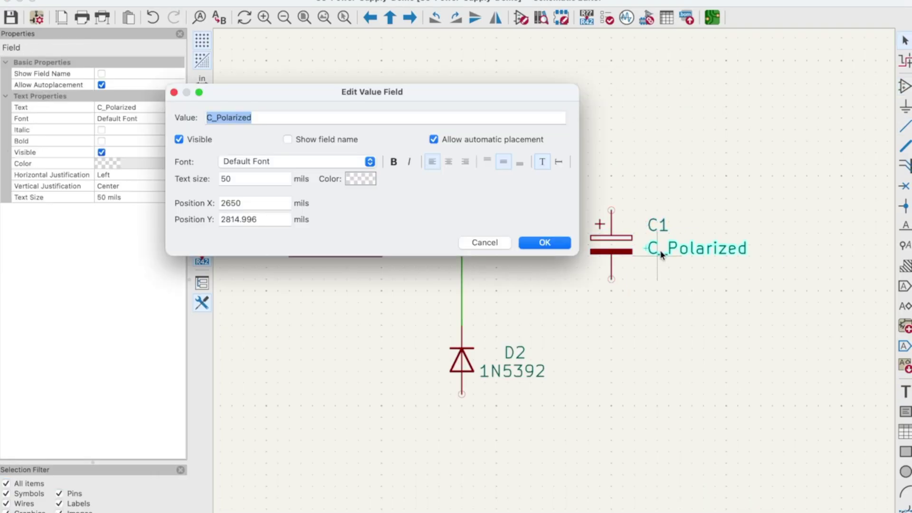
{"action": "type", "text": "4700uF"}
{"action": "key", "text": "Return"}
Assign C1 a radial capacitor footprint in its Symbol Properties and confirm
{"action": "key", "text": "e"}
{"action": "scroll", "coordinate": [230, 193], "scroll_direction": "down", "scroll_amount": 10}
{"action": "left_click", "coordinate": [222, 202]}
{"action": "scroll", "coordinate": [222, 208], "scroll_direction": "down", "scroll_amount": 10}
{"action": "left_click", "coordinate": [222, 189]}
{"action": "left_click", "coordinate": [222, 210]}
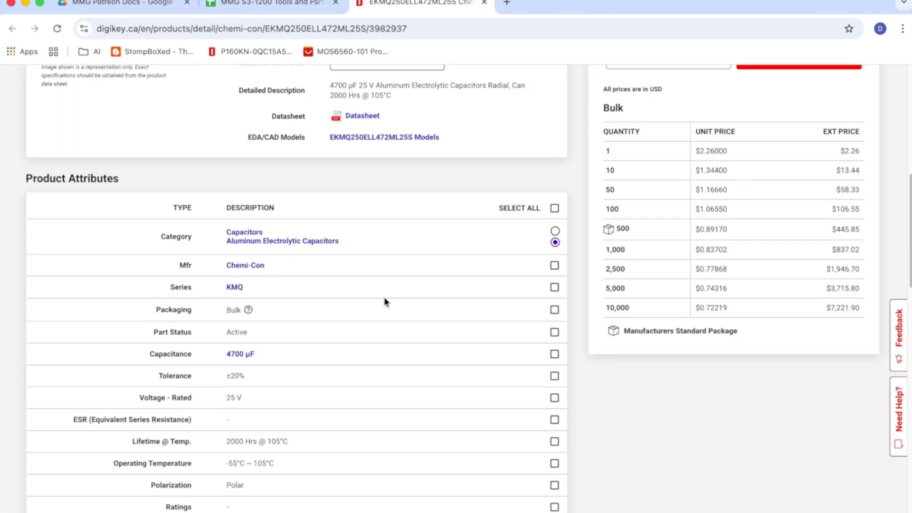
{"action": "scroll", "coordinate": [384, 297], "scroll_direction": "down", "scroll_amount": 5}
{"action": "left_click_drag", "start_coordinate": [227, 376], "coordinate": [285, 380]}
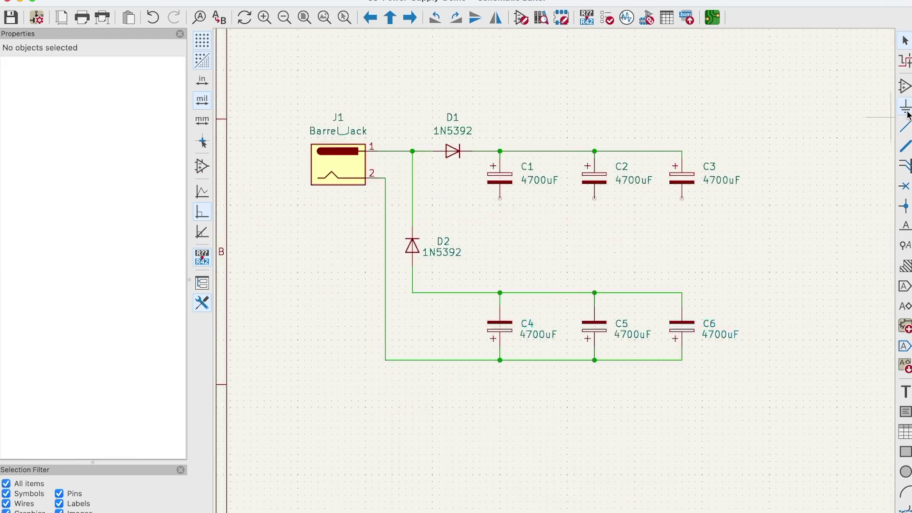
{"action": "key", "text": "p"}
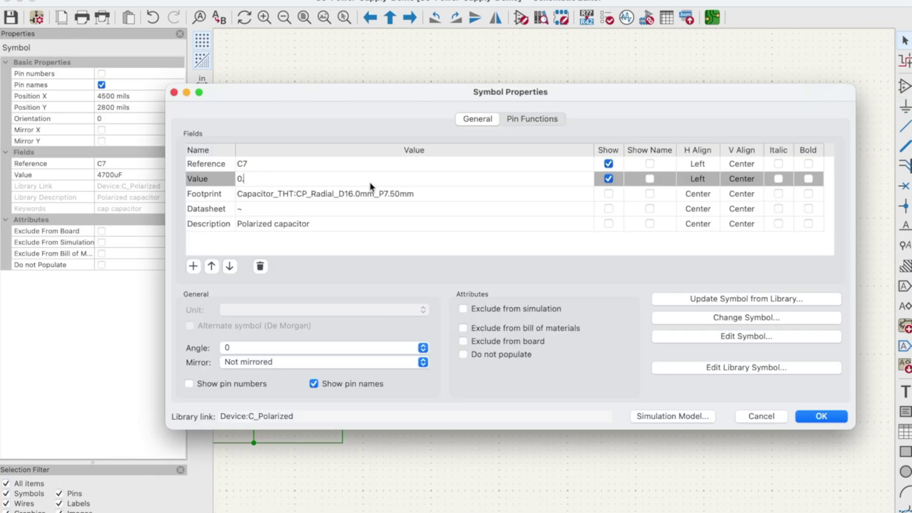
{"action": "left_click", "coordinate": [388, 228]}
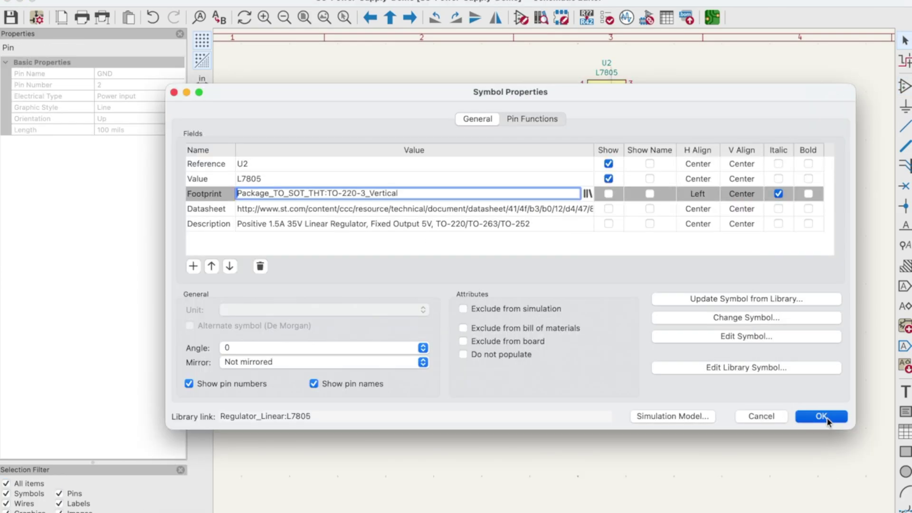
{"action": "left_click", "coordinate": [821, 417]}
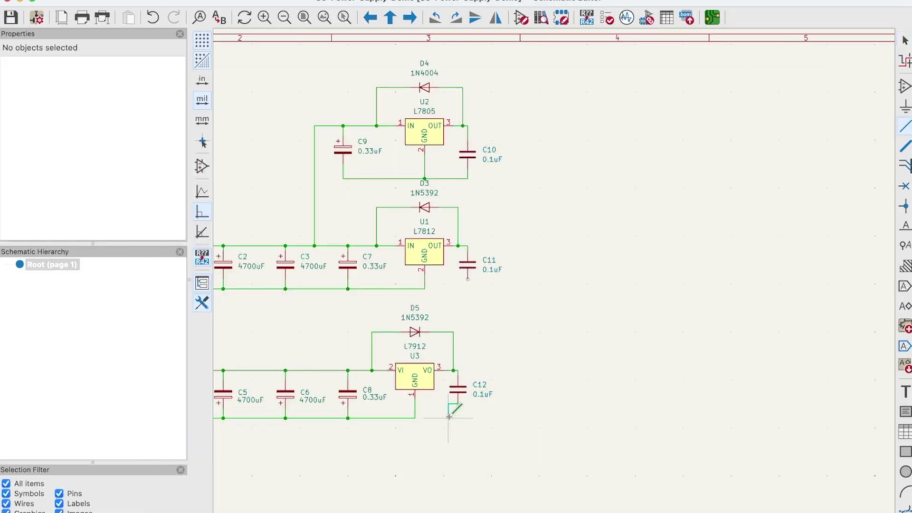
Select capacitor C13 and set C14's value to 100uF
{"action": "left_click", "coordinate": [489, 420]}
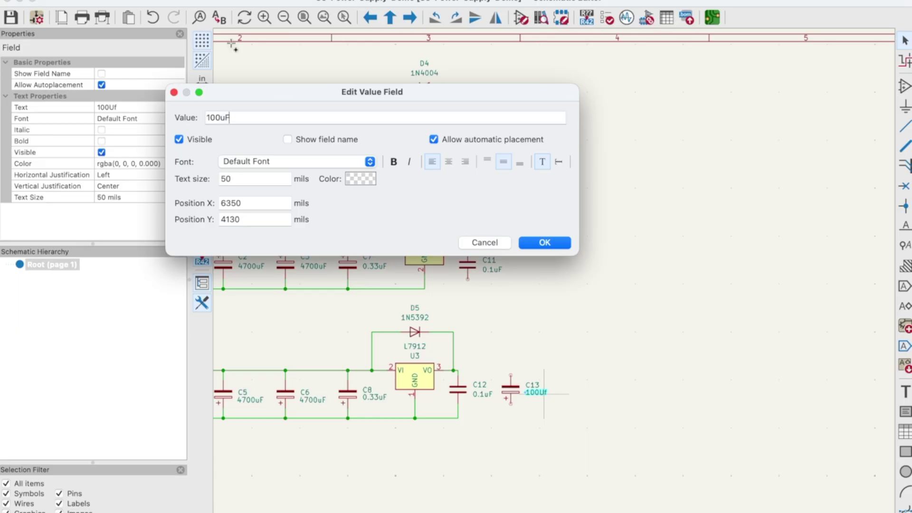
{"action": "key", "text": "Return"}
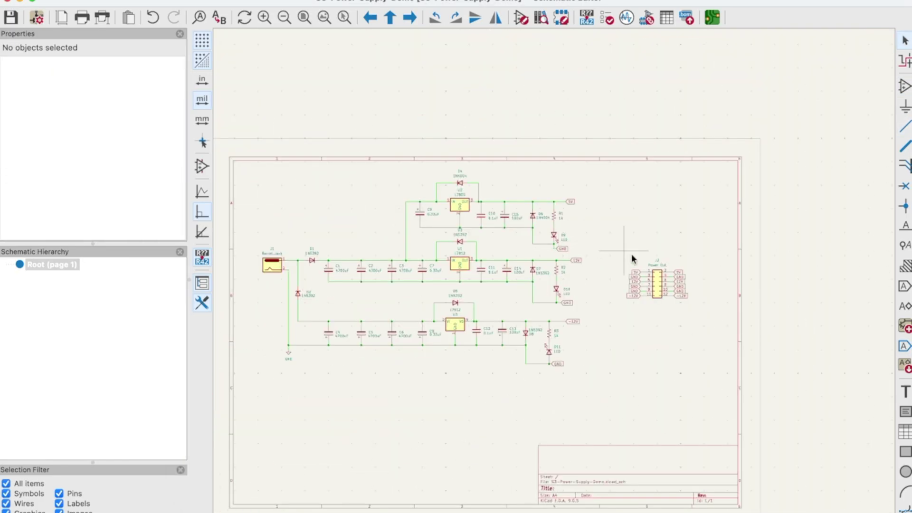
Locate Update PCB from Schematic in the Tools menu, leaving the File menu unused
{"action": "left_click", "coordinate": [71, 0]}
{"action": "left_click", "coordinate": [475, 246]}
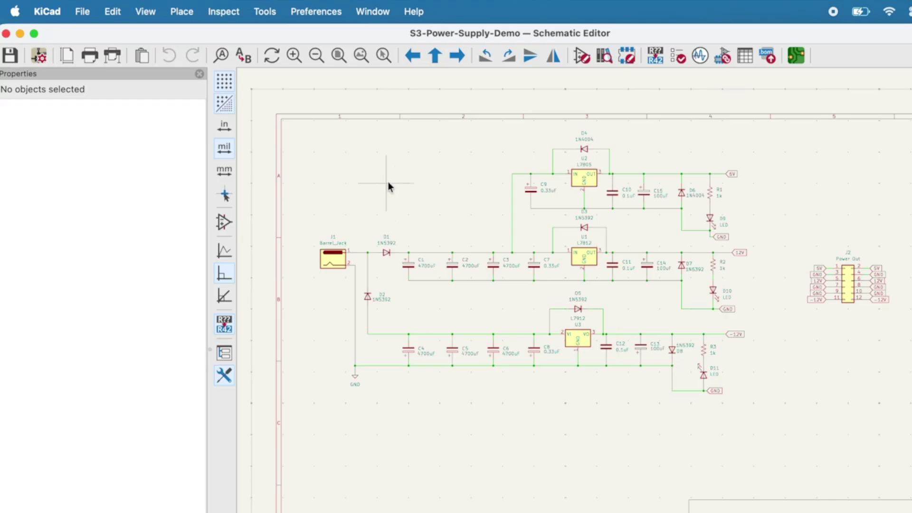
{"action": "left_click", "coordinate": [264, 12]}
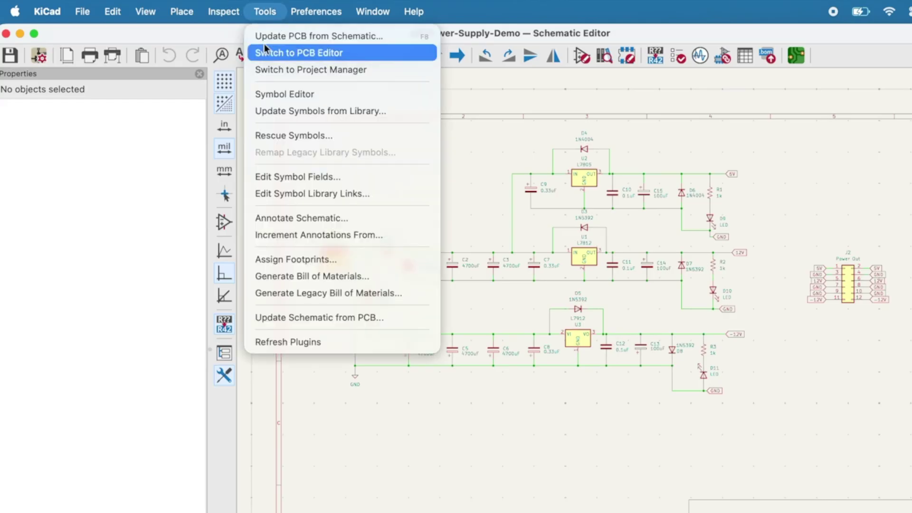
Update the PCB from the schematic and drop the imported footprints onto the board
{"action": "left_click", "coordinate": [322, 36]}
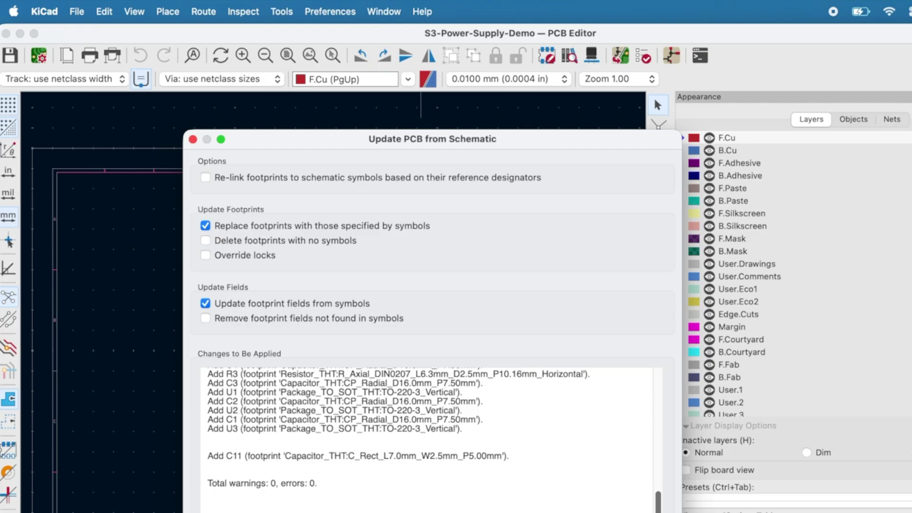
{"action": "key", "text": "Return"}
{"action": "key", "text": "Return"}
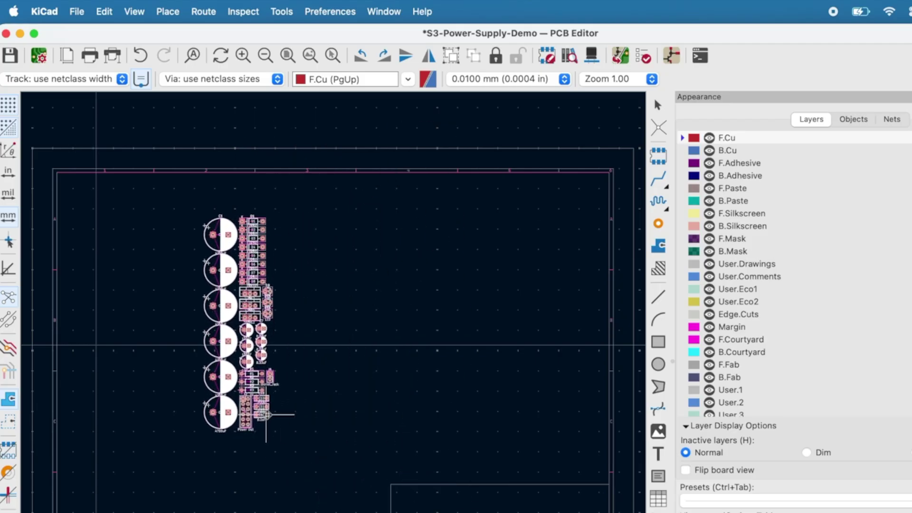
{"action": "left_click", "coordinate": [296, 412]}
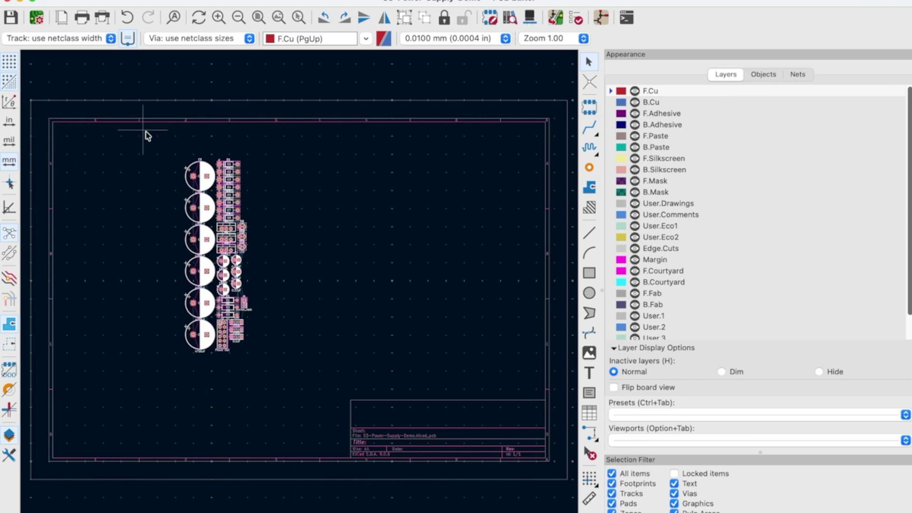
Turn off Drawing Sheet visibility in the Objects settings and zoom in toward the footprints
{"action": "left_click", "coordinate": [763, 75]}
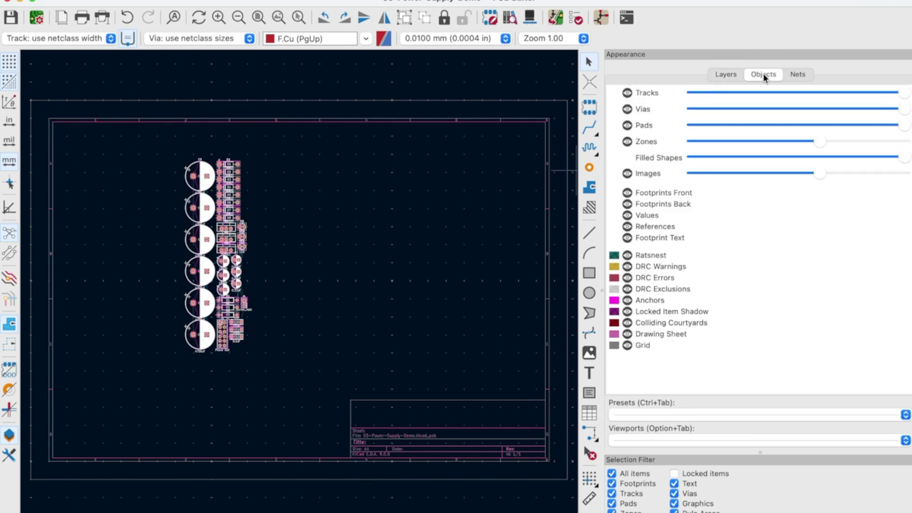
{"action": "left_click", "coordinate": [627, 334]}
{"action": "key", "text": "F1"}
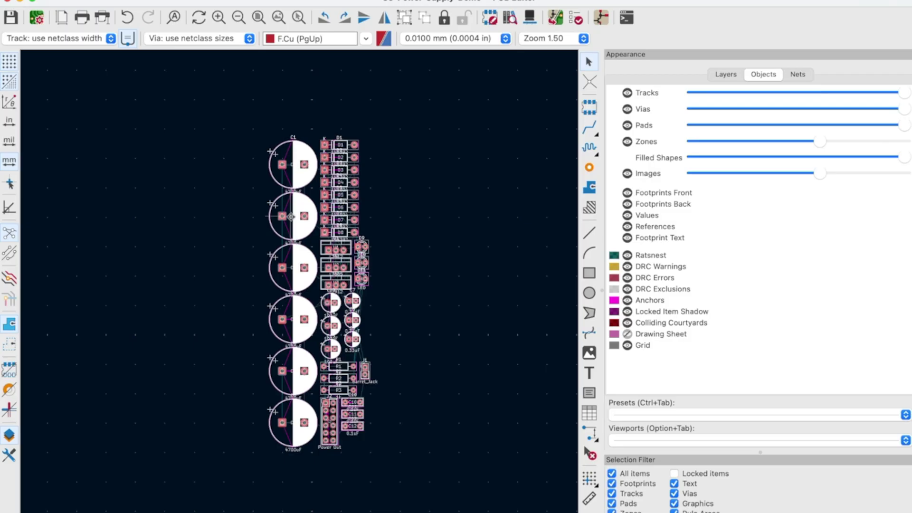
Zoom in to inspect the capacitor and diode pads closely, then re-centre the view
{"action": "scroll", "coordinate": [291, 214], "scroll_direction": "up", "scroll_amount": 6}
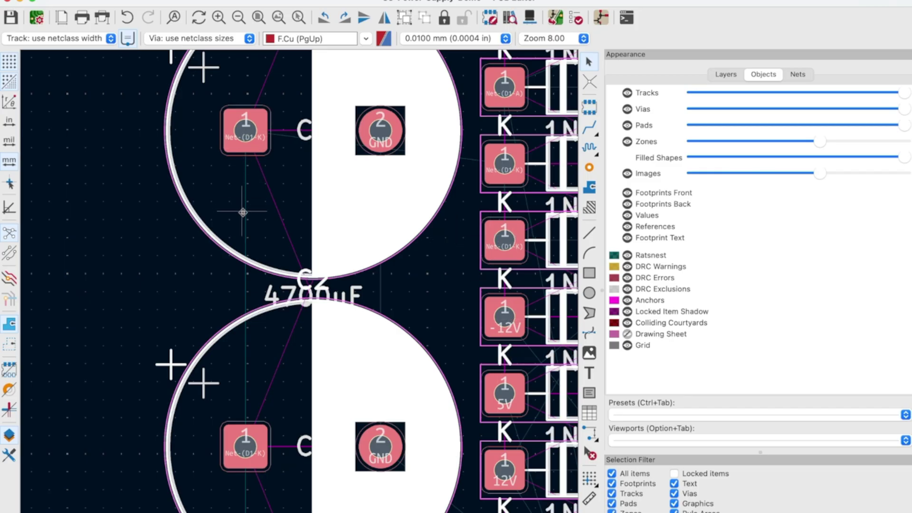
{"action": "scroll", "coordinate": [250, 267], "scroll_direction": "up", "scroll_amount": 8}
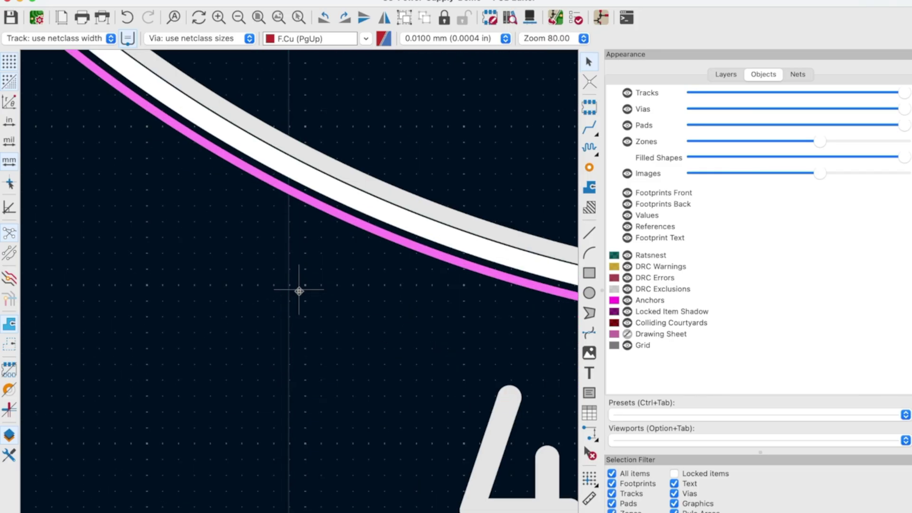
{"action": "scroll", "coordinate": [300, 291], "scroll_direction": "down", "scroll_amount": 8}
{"action": "scroll", "coordinate": [299, 291], "scroll_direction": "down", "scroll_amount": 3}
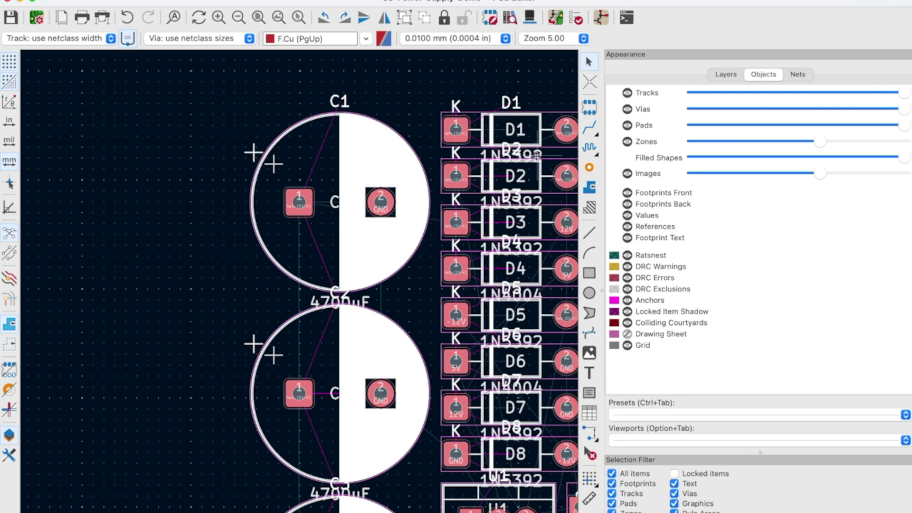
{"action": "key", "text": "F4"}
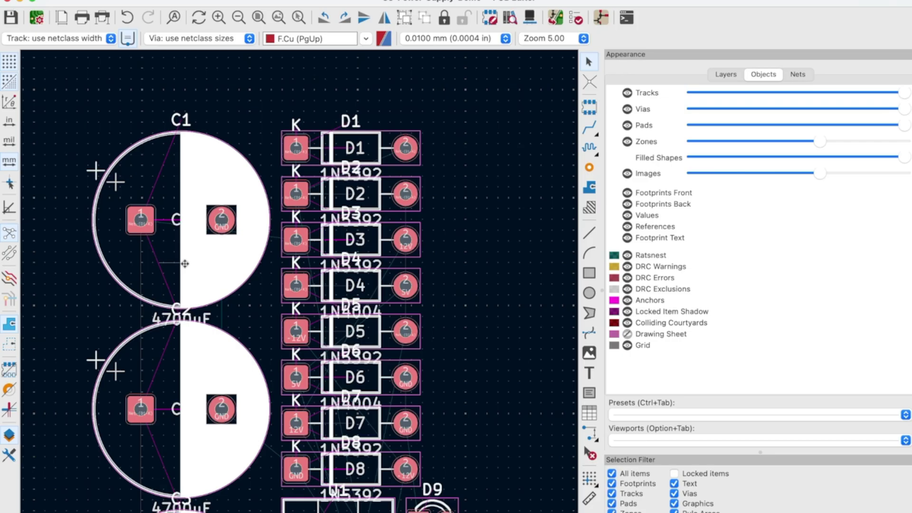
{"action": "scroll", "coordinate": [341, 126], "scroll_direction": "down", "scroll_amount": 3}
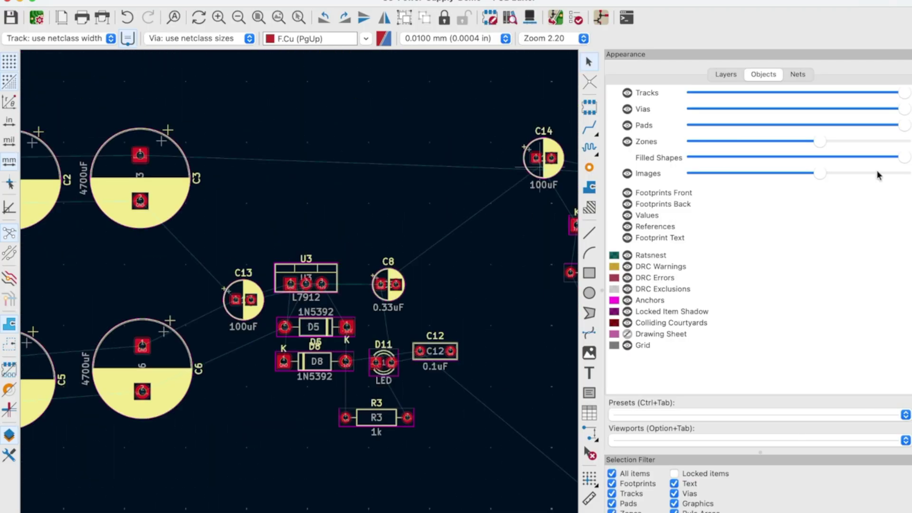
Make F.Silkscreen the active layer from the board layer list
{"action": "left_click", "coordinate": [726, 75]}
{"action": "left_click", "coordinate": [676, 159]}
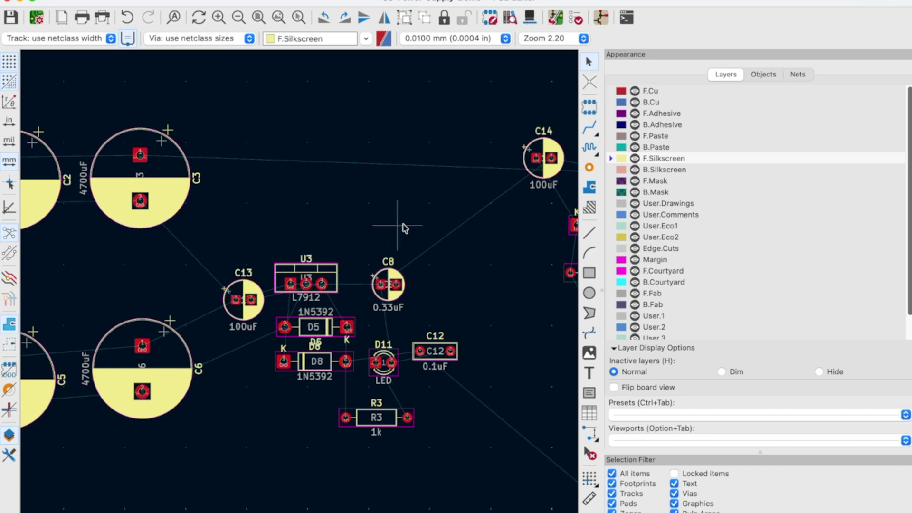
Draw a rough rectangle on F.Silkscreen just above regulator U3
{"action": "left_click", "coordinate": [590, 273]}
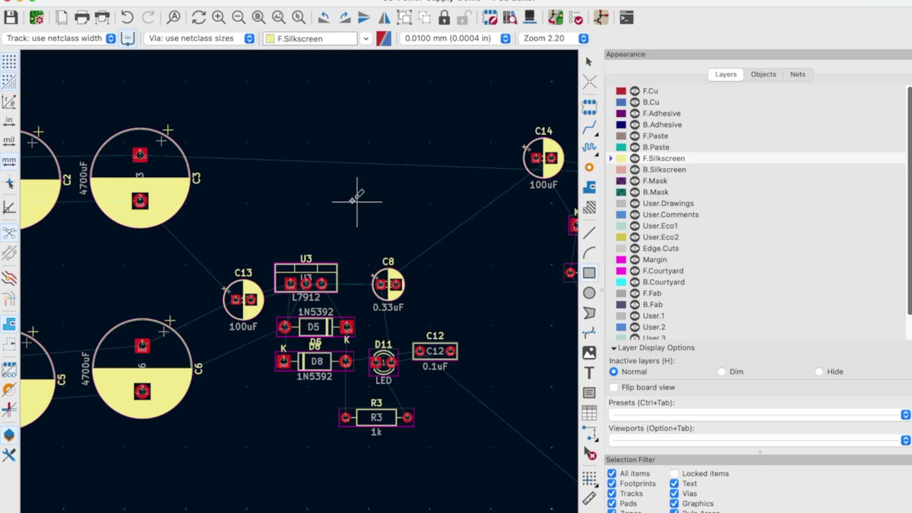
{"action": "left_click", "coordinate": [257, 165]}
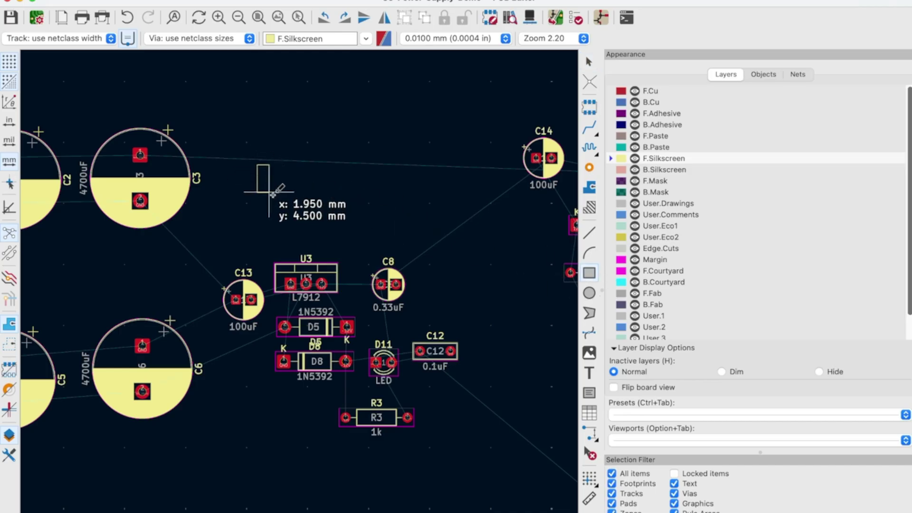
{"action": "left_click", "coordinate": [331, 240]}
Set the rectangle's End X to start X +15 and End Y to 58.68, making it 15 × 15 mm
{"action": "double_click", "coordinate": [332, 241]}
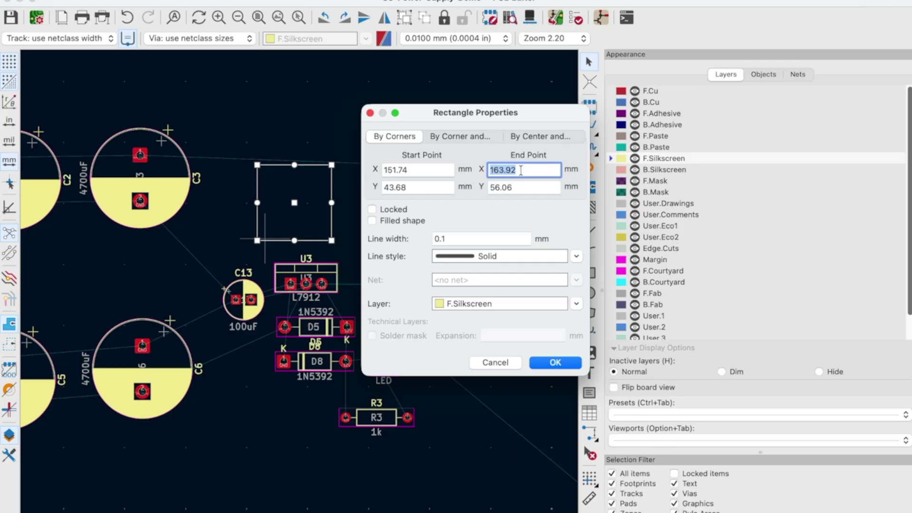
{"action": "type", "text": "151.74"}
{"action": "type", "text": "+15"}
{"action": "left_click", "coordinate": [446, 187]}
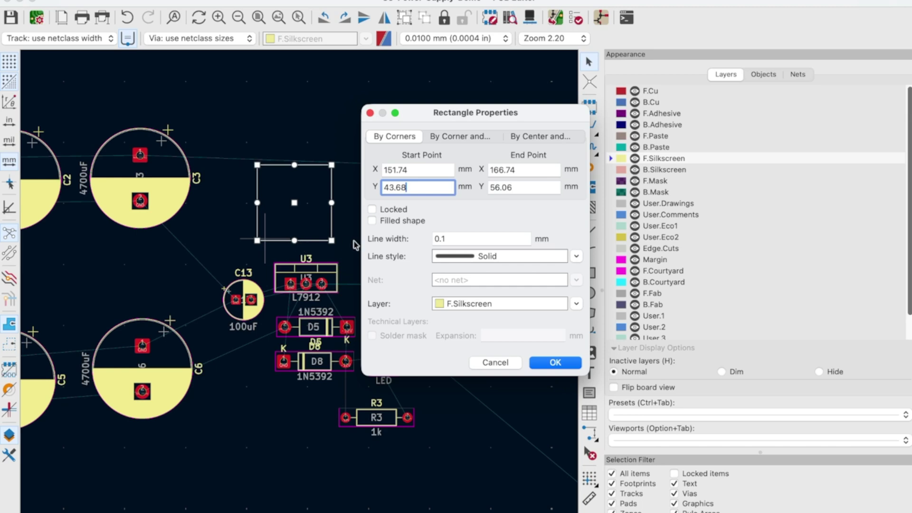
{"action": "double_click", "coordinate": [427, 185]}
{"action": "double_click", "coordinate": [550, 188]}
{"action": "type", "text": "58.68"}
{"action": "key", "text": "Tab"}
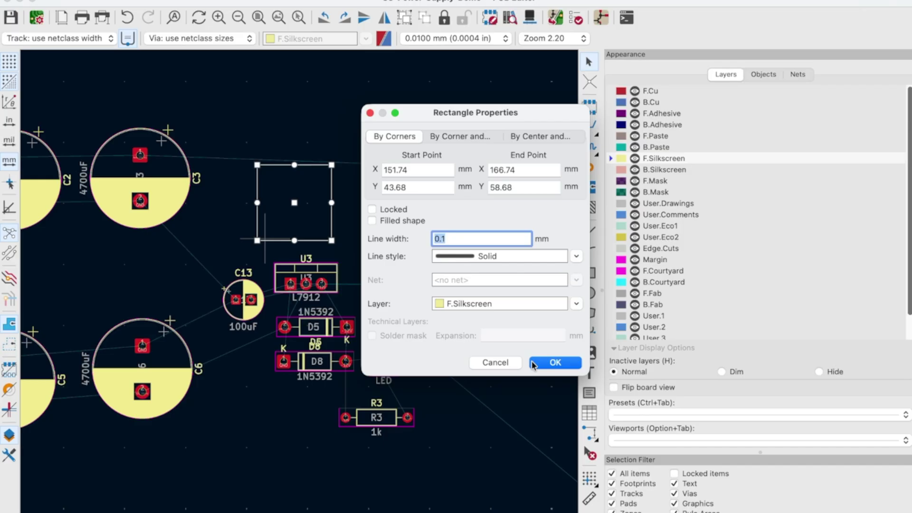
{"action": "left_click", "coordinate": [533, 364]}
{"action": "scroll", "coordinate": [306, 260], "scroll_direction": "up", "scroll_amount": 5}
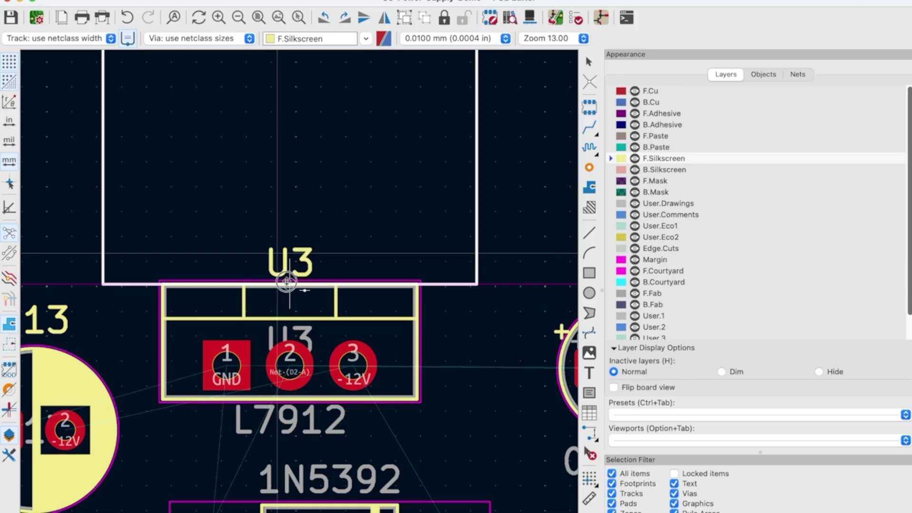
Copy the silkscreen square above U3 and paste a duplicate onto the board
{"action": "left_click", "coordinate": [286, 283]}
{"action": "scroll", "coordinate": [287, 284], "scroll_direction": "down", "scroll_amount": 4}
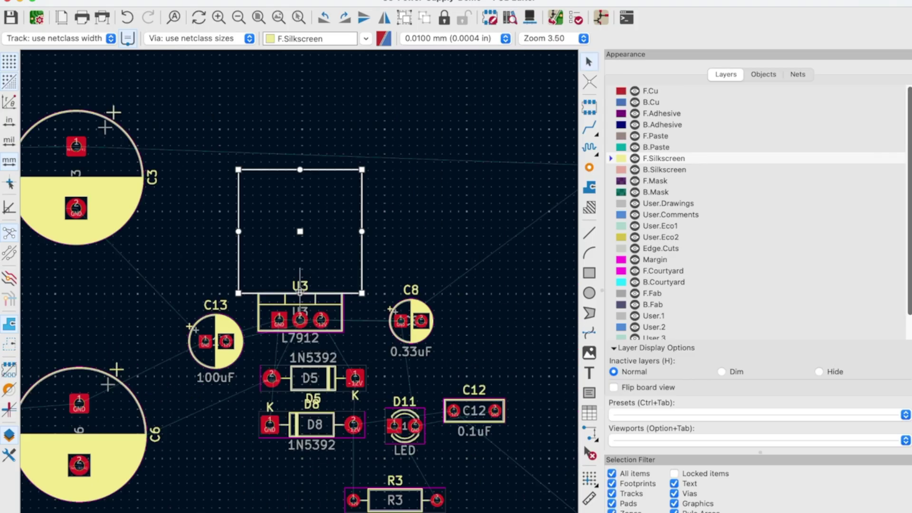
{"action": "left_click", "coordinate": [380, 282]}
{"action": "scroll", "coordinate": [407, 261], "scroll_direction": "up", "scroll_amount": 10}
{"action": "scroll", "coordinate": [294, 214], "scroll_direction": "up", "scroll_amount": 1}
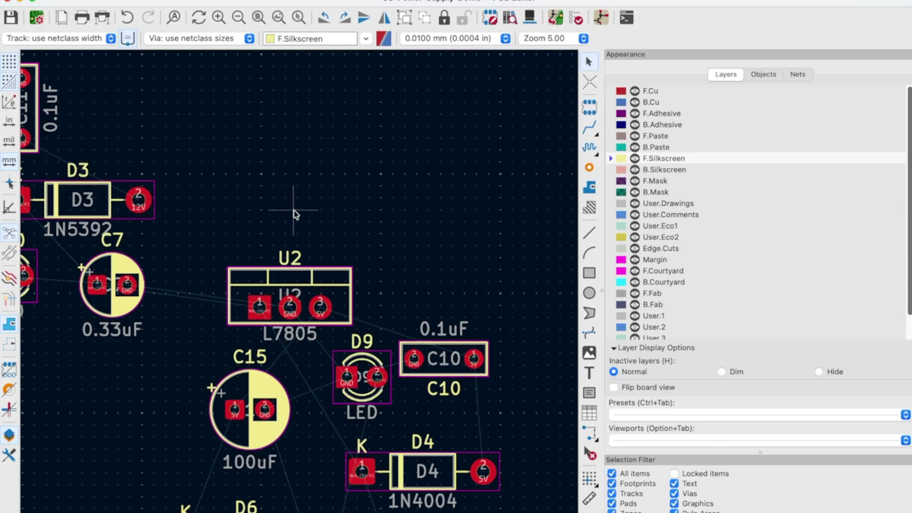
{"action": "key", "text": "super+v"}
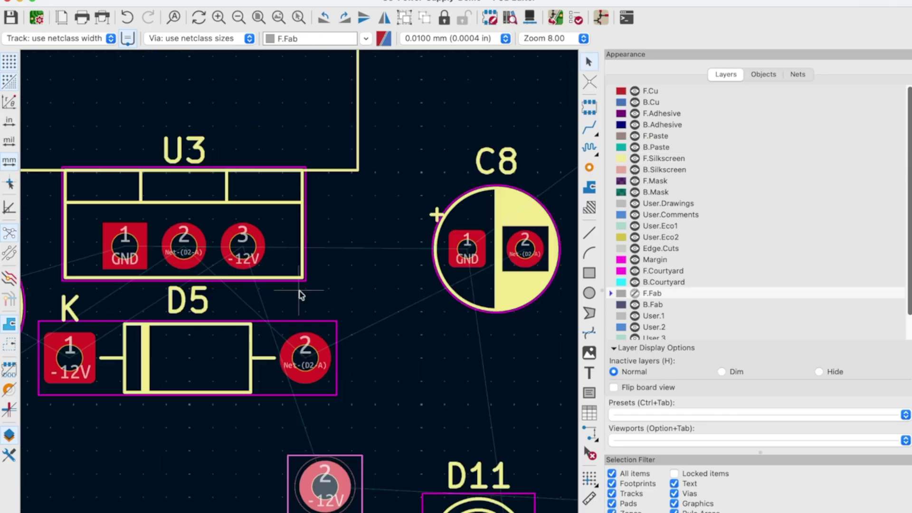
{"action": "scroll", "coordinate": [179, 238], "scroll_direction": "down", "scroll_amount": 3}
{"action": "scroll", "coordinate": [137, 279], "scroll_direction": "up", "scroll_amount": 2}
{"action": "scroll", "coordinate": [233, 268], "scroll_direction": "right", "scroll_amount": 4}
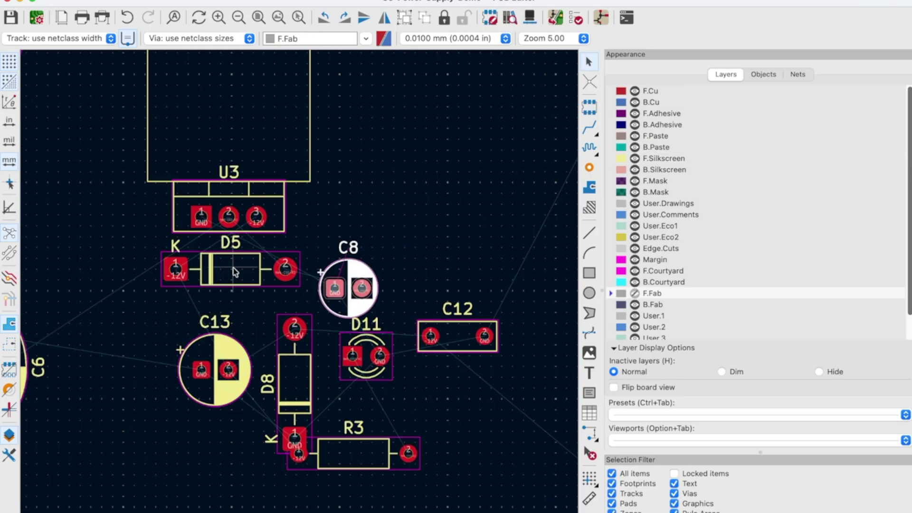
Move and rotate D5, C8 and C12 into position around regulator U3
{"action": "key", "text": "r"}
{"action": "left_click_drag", "start_coordinate": [233, 267], "coordinate": [201, 263]}
{"action": "left_click_drag", "start_coordinate": [349, 288], "coordinate": [323, 223]}
{"action": "key", "text": "r"}
{"action": "key", "text": "r"}
{"action": "left_click_drag", "start_coordinate": [458, 336], "coordinate": [376, 139]}
{"action": "scroll", "coordinate": [376, 143], "scroll_direction": "down", "scroll_amount": 3}
{"action": "scroll", "coordinate": [380, 309], "scroll_direction": "up", "scroll_amount": 3}
Rotate D11 and R3, and tuck R3, C8, C13 and C12 beside U3
{"action": "key", "text": "r"}
{"action": "left_click_drag", "start_coordinate": [409, 333], "coordinate": [444, 295]}
{"action": "key", "text": "r"}
{"action": "left_click_drag", "start_coordinate": [377, 408], "coordinate": [383, 328]}
{"action": "key", "text": "r"}
{"action": "left_click_drag", "start_coordinate": [374, 223], "coordinate": [214, 332]}
{"action": "key", "text": "r"}
{"action": "left_click_drag", "start_coordinate": [279, 350], "coordinate": [287, 317]}
{"action": "scroll", "coordinate": [360, 176], "scroll_direction": "down", "scroll_amount": 3}
{"action": "left_click_drag", "start_coordinate": [375, 164], "coordinate": [373, 199]}
{"action": "scroll", "coordinate": [372, 200], "scroll_direction": "up", "scroll_amount": 2}
{"action": "left_click_drag", "start_coordinate": [301, 275], "coordinate": [295, 452]}
Cluster D3, C11, D7, C7 and C14 around regulator U1
{"action": "key", "text": "r"}
{"action": "left_click_drag", "start_coordinate": [480, 340], "coordinate": [319, 260]}
{"action": "key", "text": "r"}
{"action": "key", "text": "r"}
{"action": "left_click_drag", "start_coordinate": [380, 354], "coordinate": [376, 330]}
{"action": "key", "text": "r"}
{"action": "key", "text": "r"}
{"action": "left_click_drag", "start_coordinate": [449, 297], "coordinate": [340, 303]}
{"action": "left_click_drag", "start_coordinate": [377, 330], "coordinate": [396, 330]}
{"action": "scroll", "coordinate": [428, 333], "scroll_direction": "down", "scroll_amount": 3}
{"action": "left_click_drag", "start_coordinate": [484, 324], "coordinate": [299, 291]}
{"action": "scroll", "coordinate": [360, 297], "scroll_direction": "up", "scroll_amount": 2}
{"action": "left_click", "coordinate": [299, 291]}
{"action": "left_click_drag", "start_coordinate": [145, 466], "coordinate": [407, 304]}
{"action": "scroll", "coordinate": [338, 292], "scroll_direction": "down", "scroll_amount": 5}
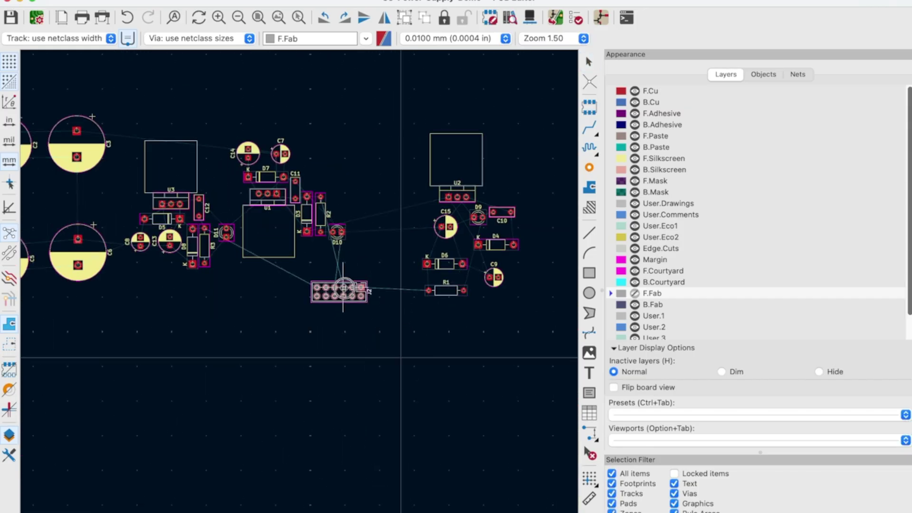
{"action": "scroll", "coordinate": [333, 293], "scroll_direction": "up", "scroll_amount": 3}
{"action": "scroll", "coordinate": [305, 295], "scroll_direction": "down", "scroll_amount": 3}
Place D6 above U2, with C10 on its left and C9 on its right
{"action": "left_click_drag", "start_coordinate": [305, 228], "coordinate": [311, 141]}
{"action": "left_click", "coordinate": [311, 141]}
{"action": "scroll", "coordinate": [409, 211], "scroll_direction": "up", "scroll_amount": 2}
{"action": "left_click_drag", "start_coordinate": [357, 320], "coordinate": [189, 197]}
{"action": "key", "text": "r"}
{"action": "key", "text": "r"}
{"action": "left_click_drag", "start_coordinate": [336, 452], "coordinate": [332, 141]}
{"action": "key", "text": "r"}
{"action": "left_click_drag", "start_coordinate": [235, 344], "coordinate": [186, 126]}
Move D9 to the upper left and settle R1 and D4 side by side below it
{"action": "key", "text": "r"}
{"action": "left_click_drag", "start_coordinate": [309, 334], "coordinate": [111, 122]}
{"action": "left_click_drag", "start_coordinate": [344, 389], "coordinate": [234, 366]}
{"action": "left_click", "coordinate": [234, 366]}
{"action": "scroll", "coordinate": [235, 366], "scroll_direction": "up", "scroll_amount": 5}
{"action": "left_click_drag", "start_coordinate": [285, 326], "coordinate": [300, 314]}
{"action": "scroll", "coordinate": [299, 314], "scroll_direction": "down", "scroll_amount": 5}
{"action": "scroll", "coordinate": [365, 350], "scroll_direction": "up", "scroll_amount": 5}
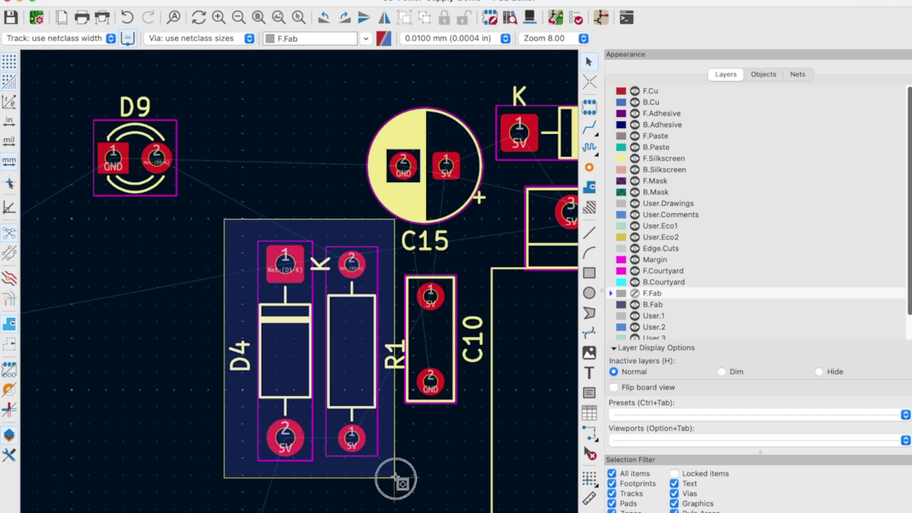
{"action": "left_click_drag", "start_coordinate": [365, 350], "coordinate": [316, 228]}
{"action": "left_click_drag", "start_coordinate": [241, 247], "coordinate": [312, 224]}
{"action": "left_click_drag", "start_coordinate": [316, 209], "coordinate": [210, 230]}
{"action": "scroll", "coordinate": [295, 281], "scroll_direction": "down", "scroll_amount": 5}
{"action": "scroll", "coordinate": [214, 456], "scroll_direction": "up", "scroll_amount": 5}
Rotate the label vertical and change its text from +5 to +12
{"action": "key", "text": "r"}
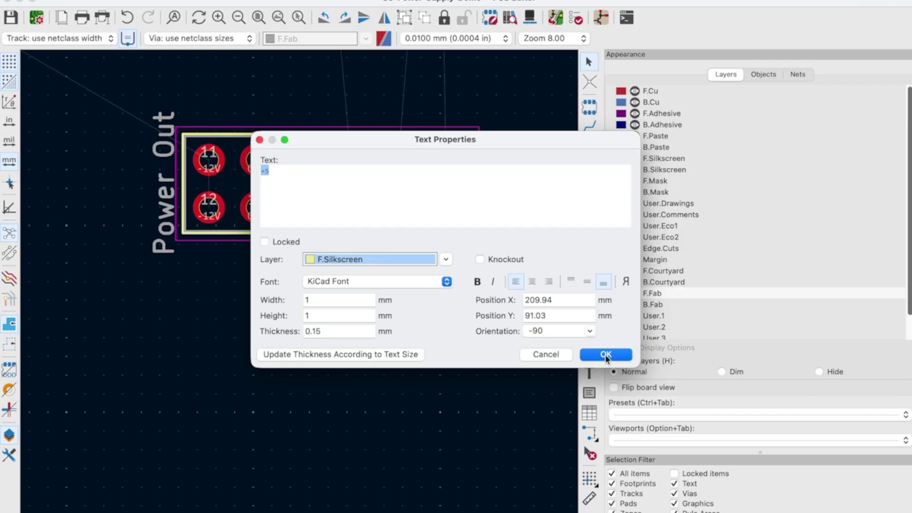
{"action": "type", "text": "e"}
{"action": "type", "text": "+12"}
{"action": "left_click", "coordinate": [602, 356]}
{"action": "scroll", "coordinate": [299, 294], "scroll_direction": "down", "scroll_amount": 6}
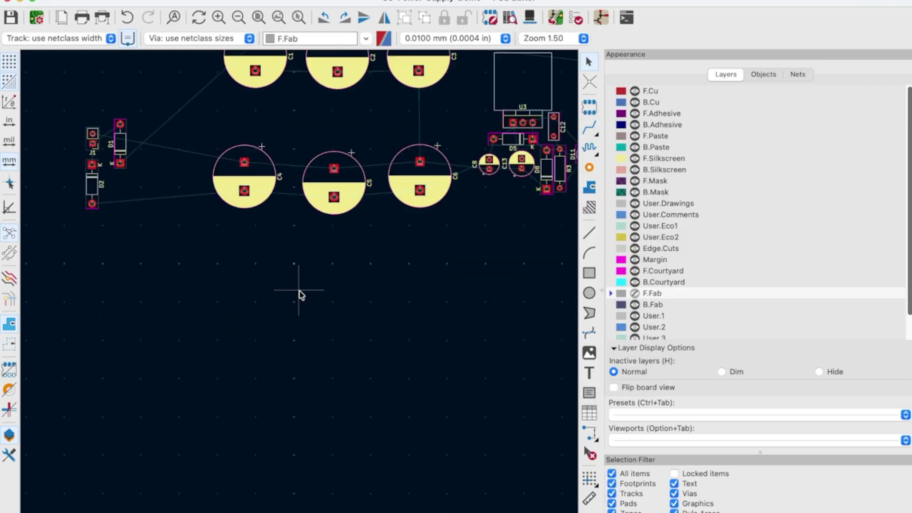
{"action": "scroll", "coordinate": [302, 240], "scroll_direction": "up", "scroll_amount": 1}
Check capacitor C1's footprint properties, then zoom out to review the whole board
{"action": "left_click", "coordinate": [307, 239]}
{"action": "key", "text": "e"}
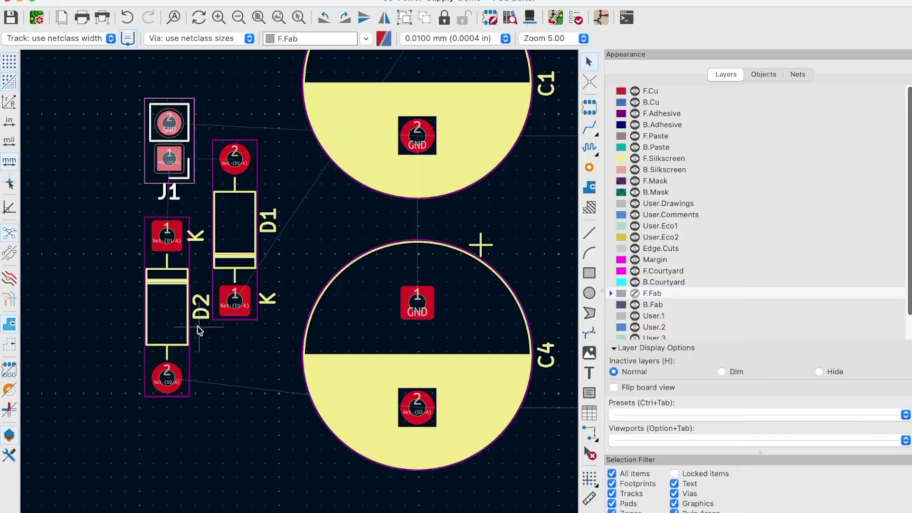
{"action": "scroll", "coordinate": [271, 270], "scroll_direction": "down", "scroll_amount": 5}
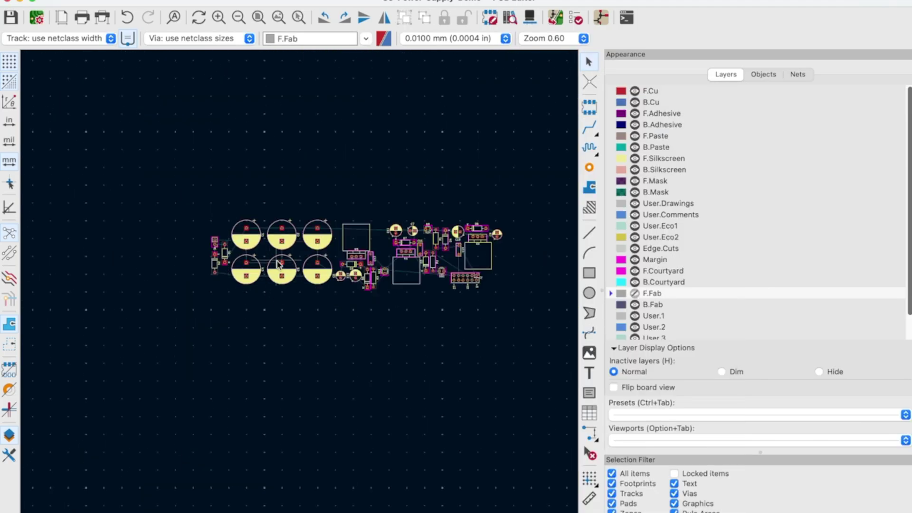
{"action": "scroll", "coordinate": [278, 264], "scroll_direction": "up", "scroll_amount": 3}
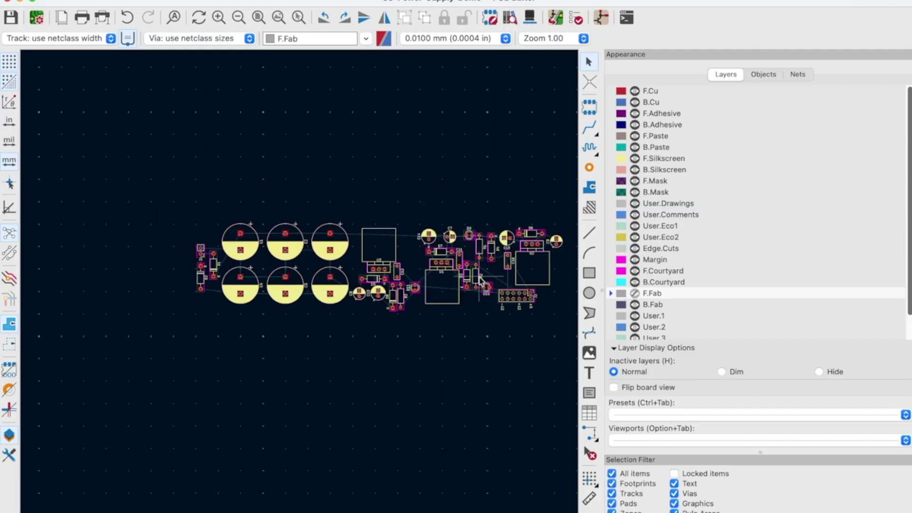
{"action": "scroll", "coordinate": [212, 261], "scroll_direction": "up", "scroll_amount": 1}
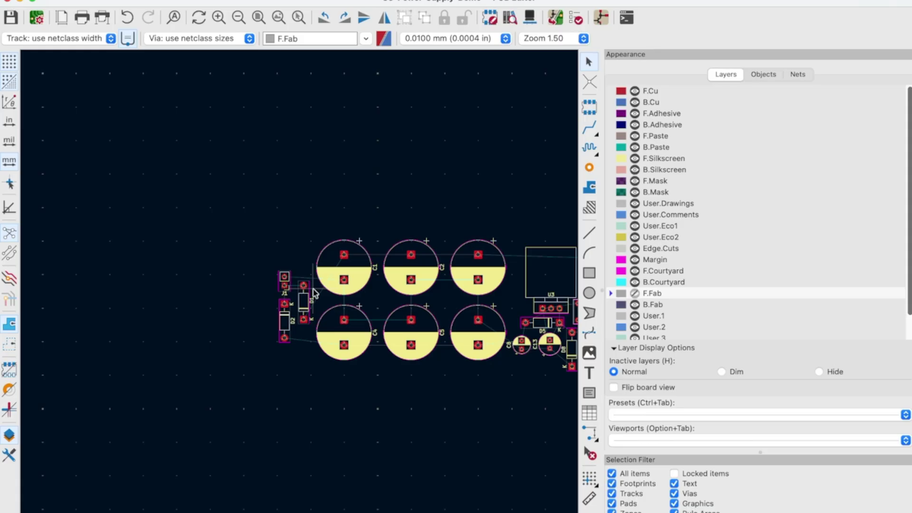
{"action": "scroll", "coordinate": [312, 294], "scroll_direction": "up", "scroll_amount": 5}
On B.Cu, route a track from J1 pad 1 to D1 pad 2 and select it
{"action": "left_click", "coordinate": [660, 103]}
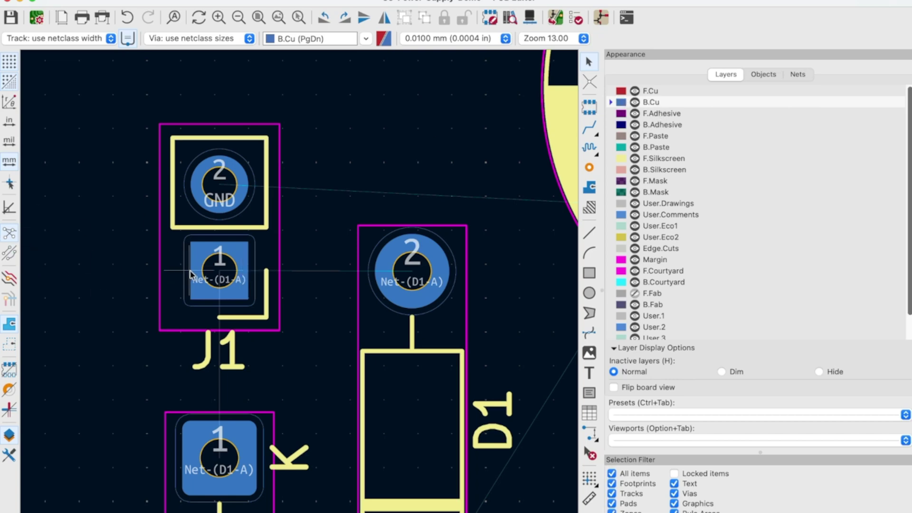
{"action": "key", "text": "x"}
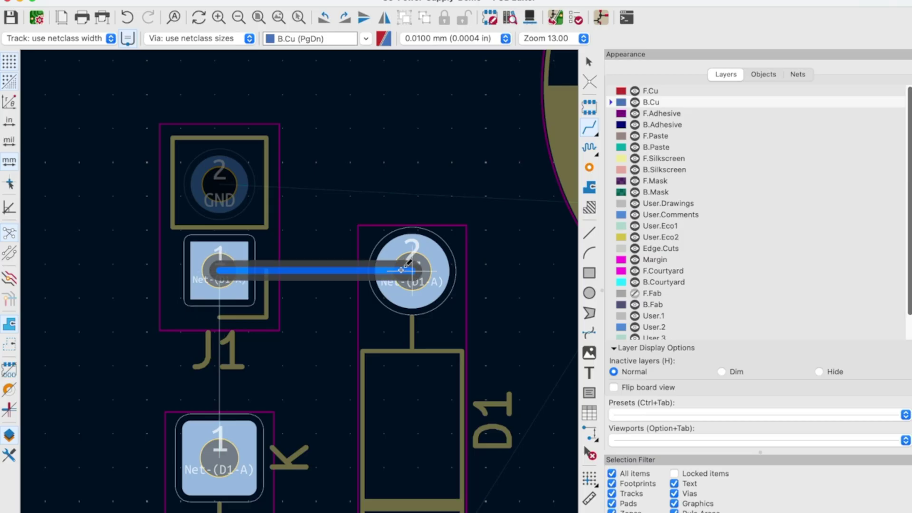
{"action": "left_click", "coordinate": [408, 266]}
{"action": "key", "text": "Escape"}
{"action": "left_click_drag", "start_coordinate": [506, 225], "coordinate": [338, 318]}
{"action": "left_click", "coordinate": [589, 273]}
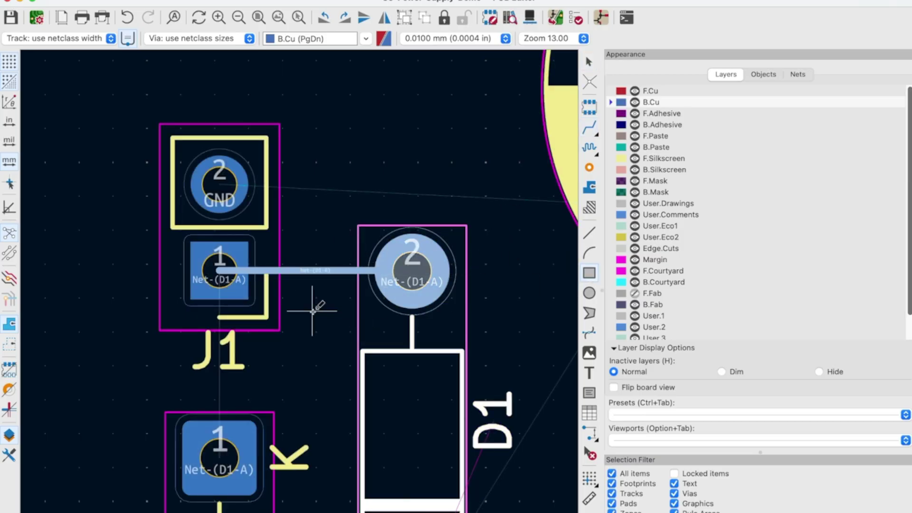
Change the J1–D1 track width from 0.2 mm to 1.5 mm, then deselect it
{"action": "double_click", "coordinate": [319, 271]}
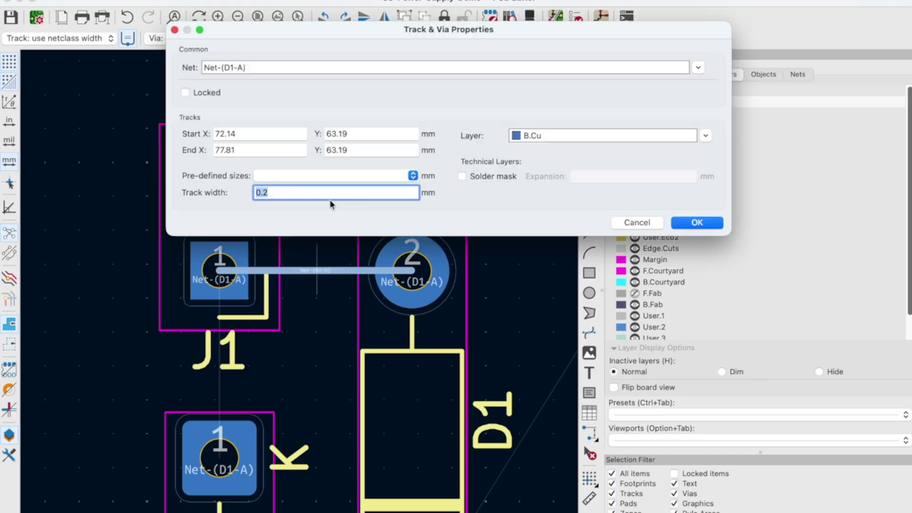
{"action": "left_click", "coordinate": [340, 191]}
{"action": "double_click", "coordinate": [337, 192]}
{"action": "key", "text": "Return"}
{"action": "left_click", "coordinate": [353, 125]}
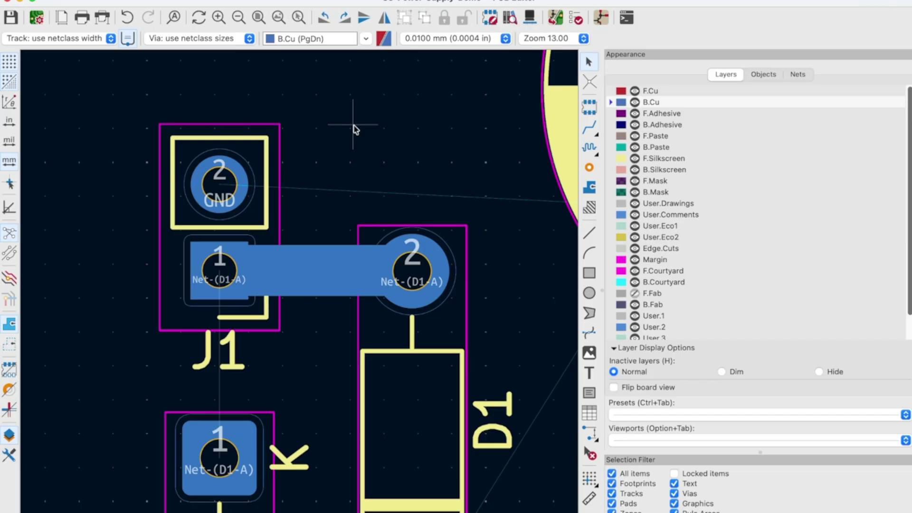
Route B.Cu tracks from D2 pad 2 to the capacitor pad and on to C1 pad 1
{"action": "scroll", "coordinate": [340, 122], "scroll_direction": "down", "scroll_amount": 5}
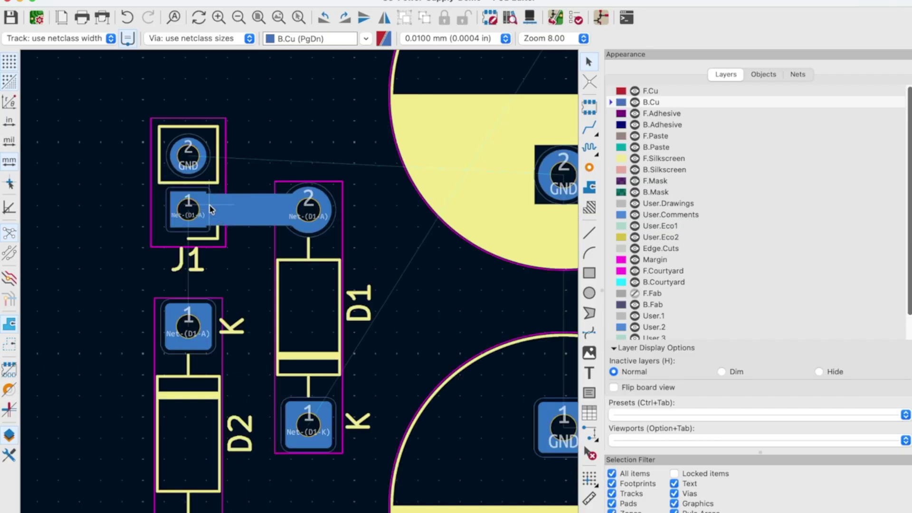
{"action": "scroll", "coordinate": [316, 316], "scroll_direction": "down", "scroll_amount": 3}
{"action": "key", "text": "x"}
{"action": "left_click", "coordinate": [375, 334]}
{"action": "scroll", "coordinate": [375, 334], "scroll_direction": "up", "scroll_amount": 3}
{"action": "scroll", "coordinate": [163, 258], "scroll_direction": "down", "scroll_amount": 3}
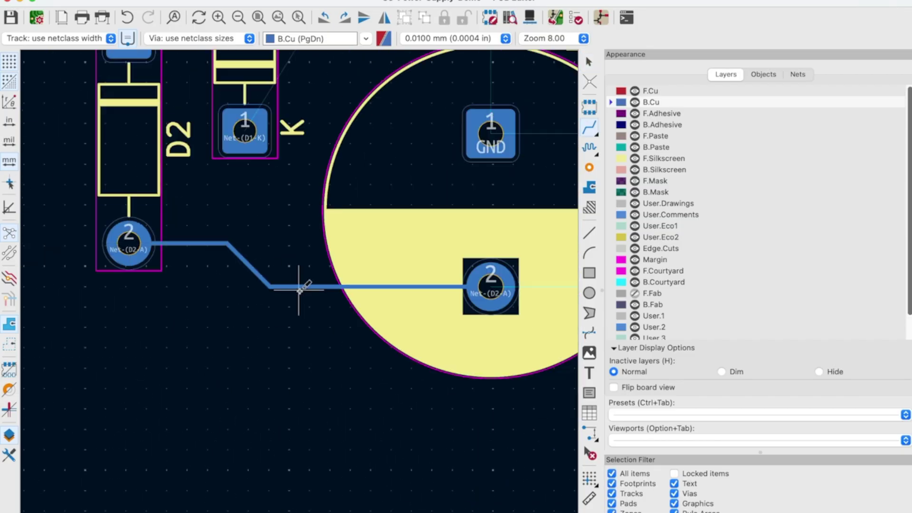
{"action": "left_click", "coordinate": [241, 264]}
{"action": "type", "text": "e1"}
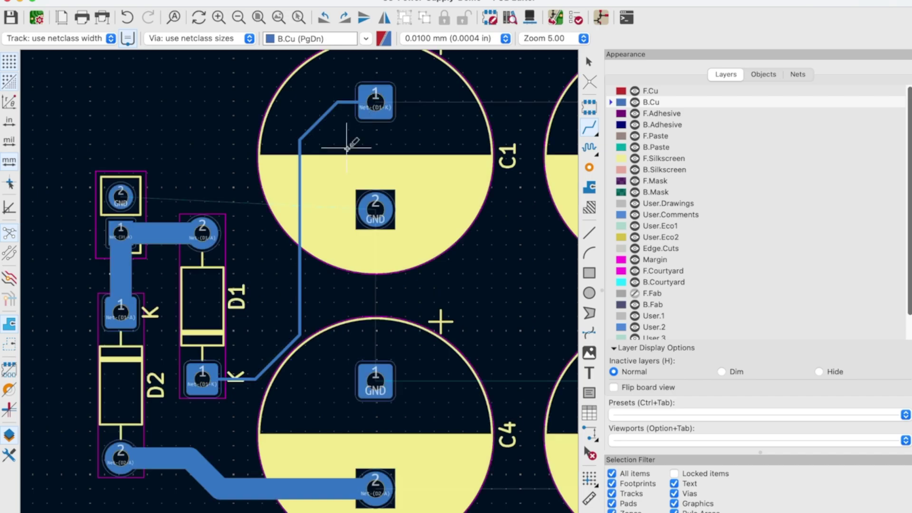
{"action": "left_click", "coordinate": [344, 101]}
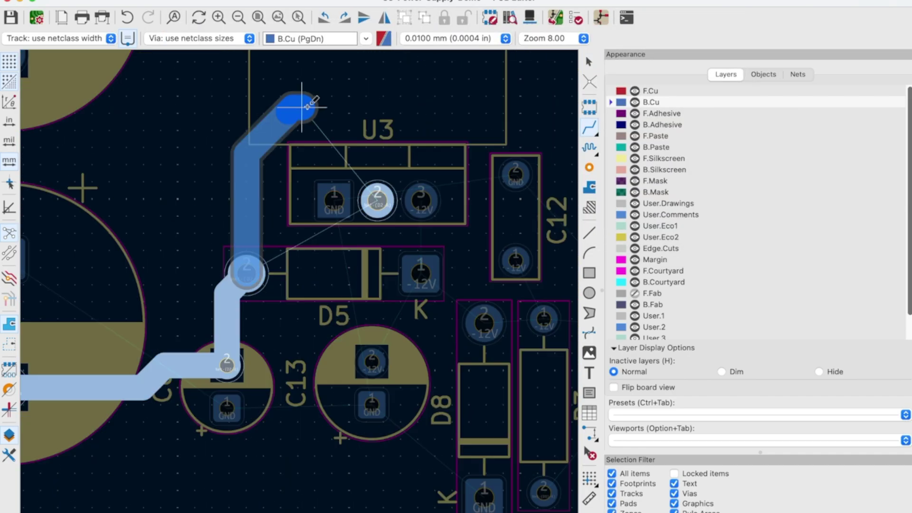
Finish the wider -12V track at U3 pad 2, then inspect the track and J2 properties
{"action": "left_click", "coordinate": [378, 200]}
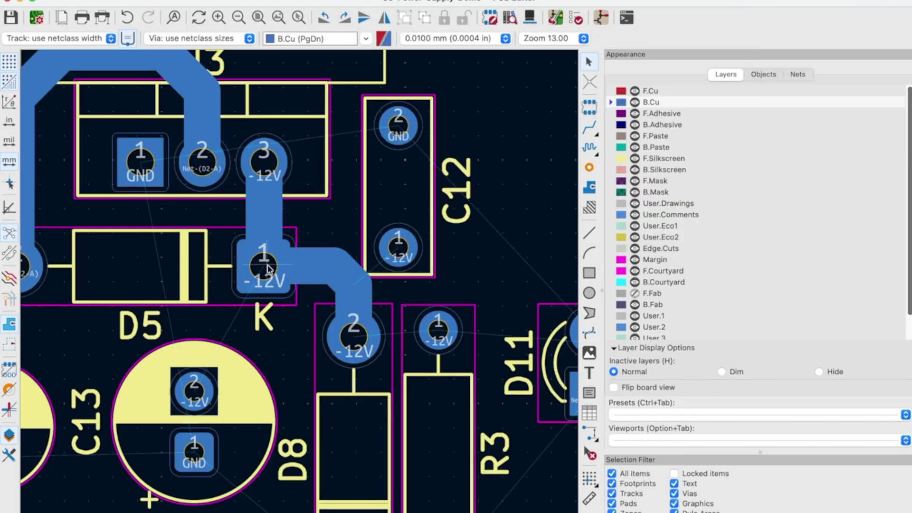
{"action": "left_click", "coordinate": [397, 326]}
{"action": "key", "text": "e"}
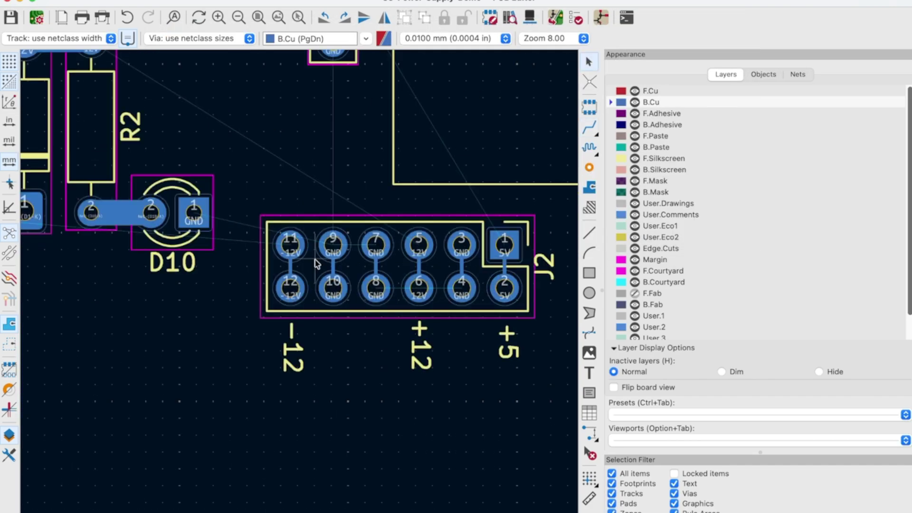
{"action": "double_click", "coordinate": [380, 265]}
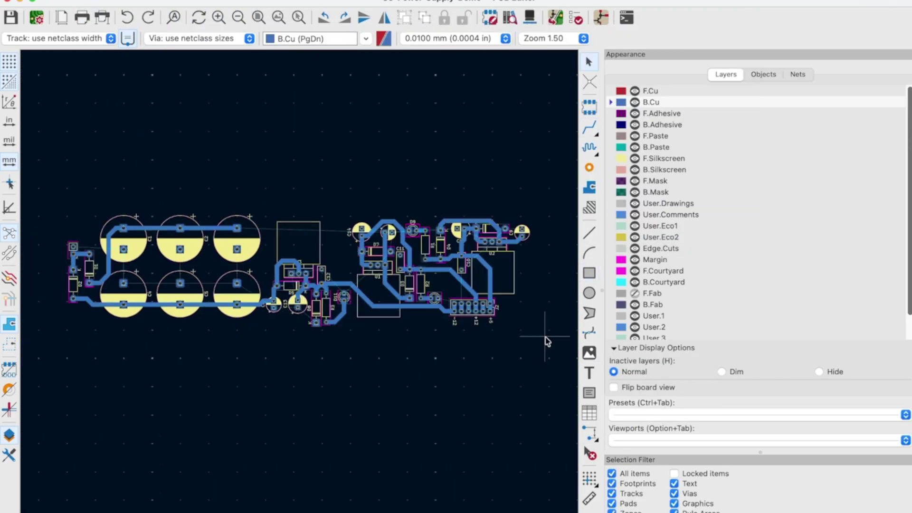
Finish the 5V track at C10
{"action": "left_click", "coordinate": [680, 250]}
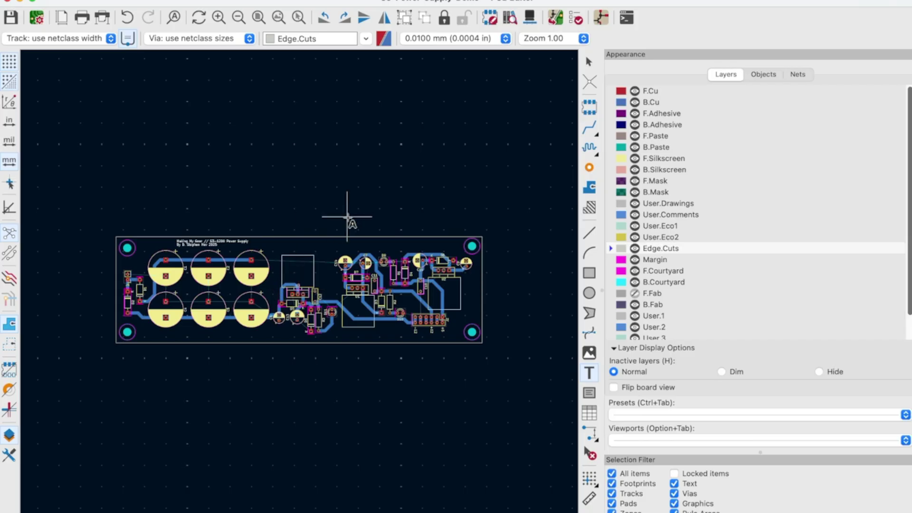
Start a filled zone at the board corner on F.Cu, assigned to the GND net
{"action": "scroll", "coordinate": [347, 216], "scroll_direction": "up", "scroll_amount": 5}
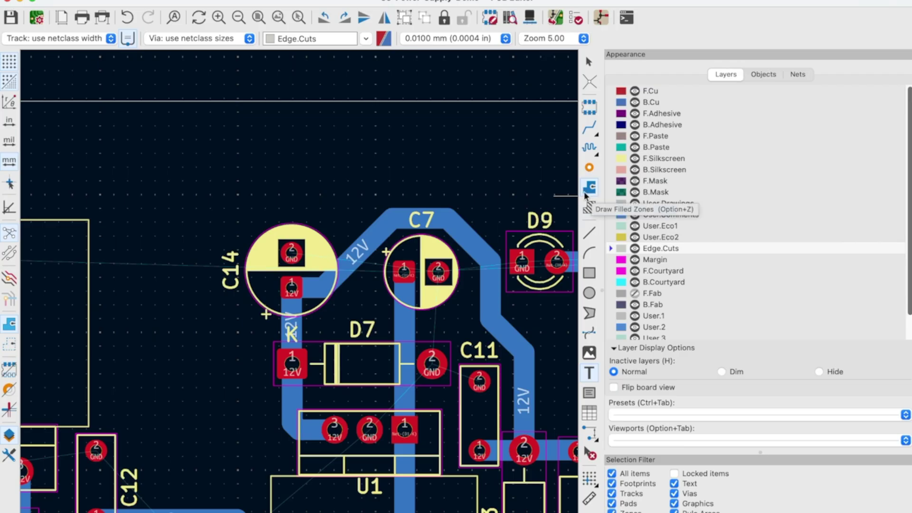
{"action": "left_click", "coordinate": [589, 190]}
{"action": "scroll", "coordinate": [265, 194], "scroll_direction": "down", "scroll_amount": 5}
{"action": "scroll", "coordinate": [57, 375], "scroll_direction": "up", "scroll_amount": 4}
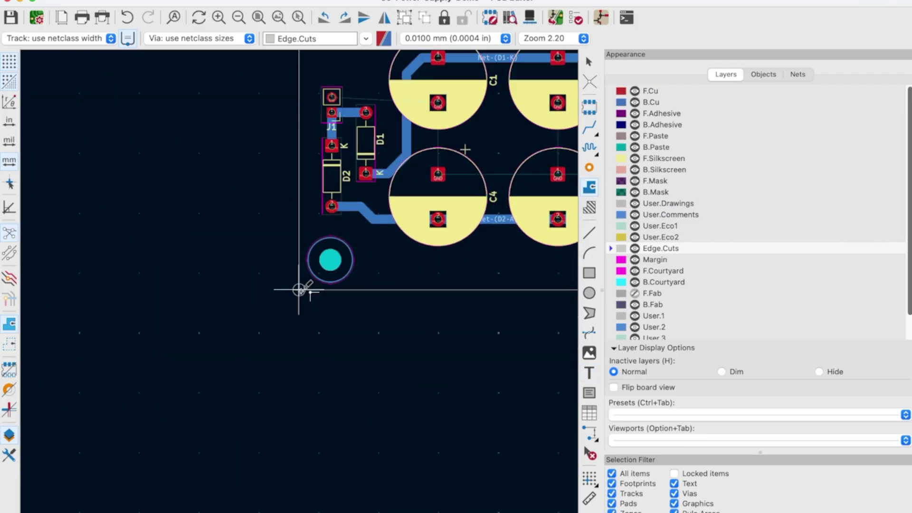
{"action": "scroll", "coordinate": [300, 290], "scroll_direction": "up", "scroll_amount": 10}
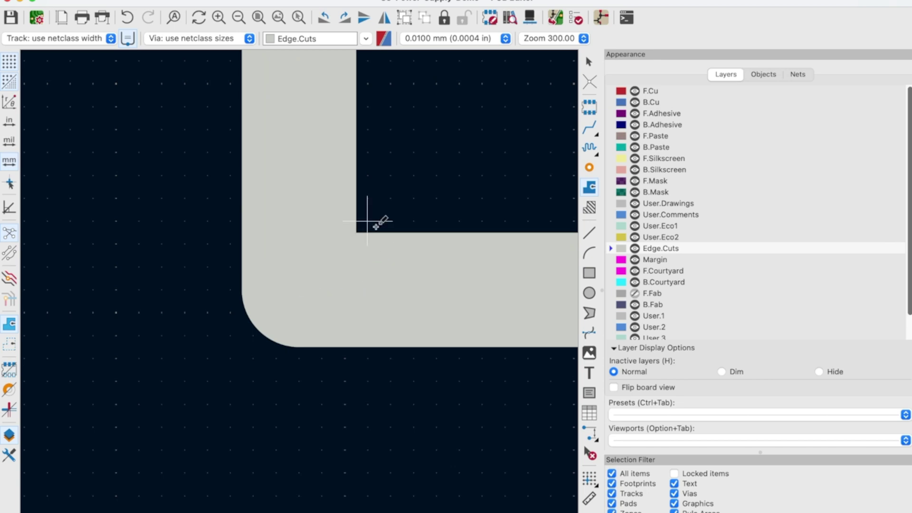
{"action": "left_click", "coordinate": [368, 221]}
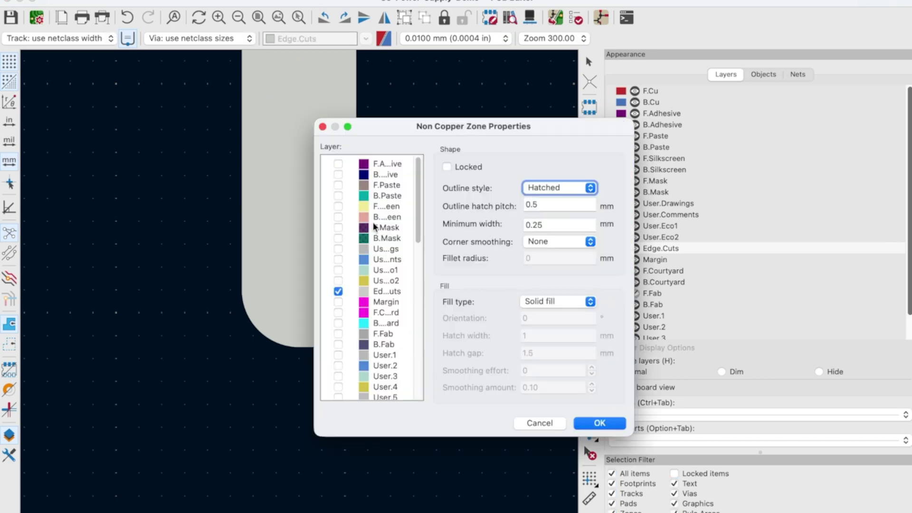
{"action": "left_click", "coordinate": [540, 423]}
{"action": "left_click", "coordinate": [670, 91]}
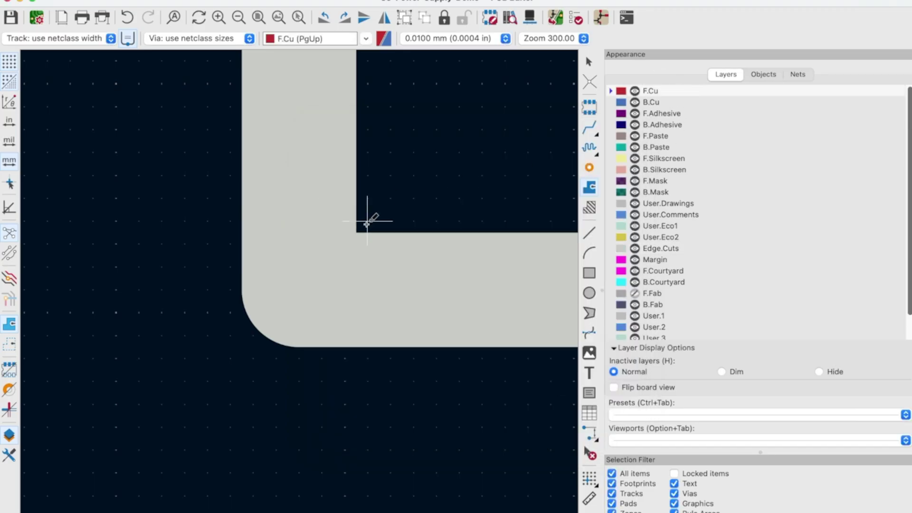
{"action": "left_click", "coordinate": [368, 221]}
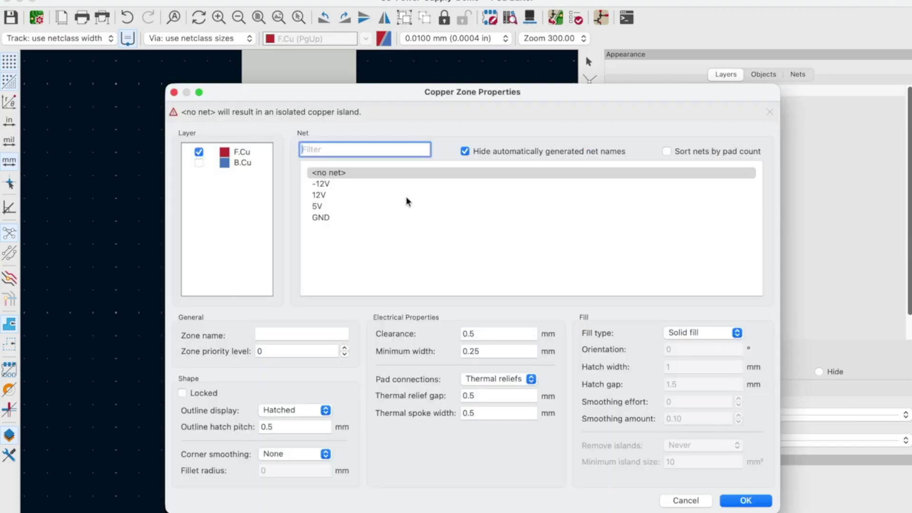
{"action": "left_click", "coordinate": [246, 154]}
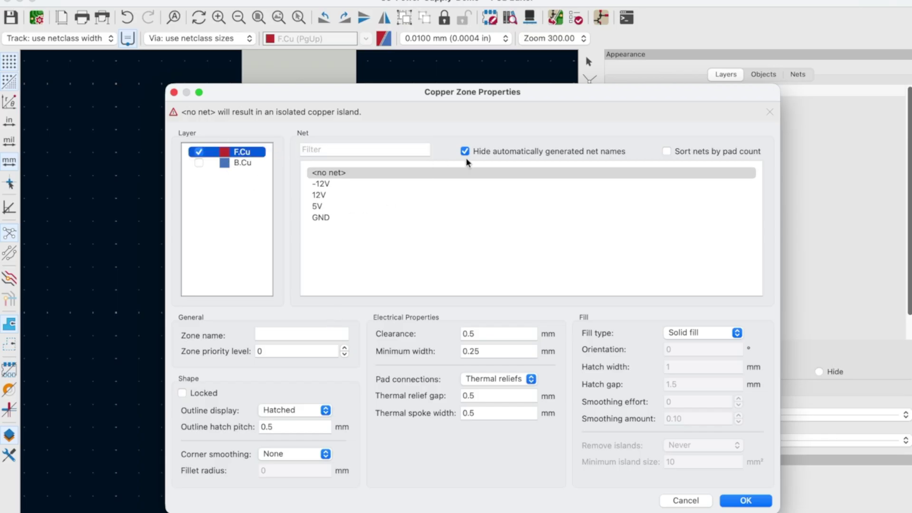
{"action": "left_click", "coordinate": [323, 217]}
{"action": "left_click", "coordinate": [746, 501]}
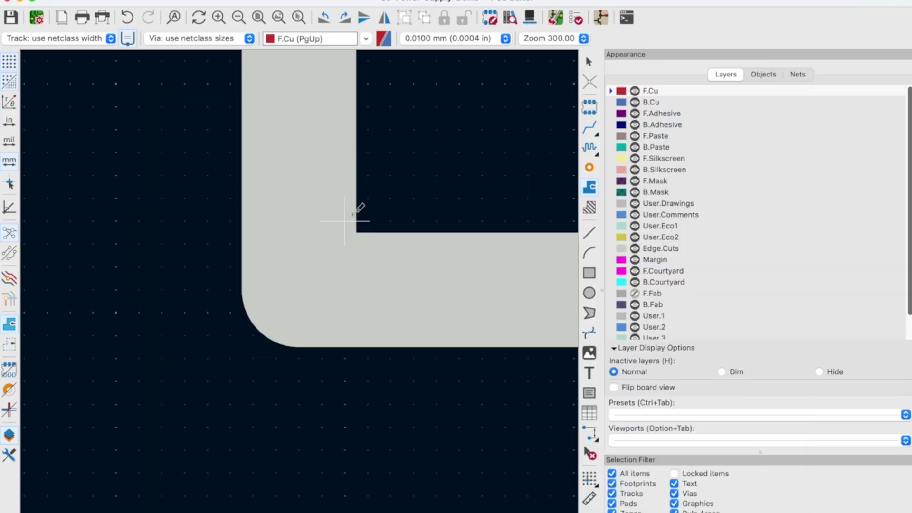
Trace the zone outline around the board corners, close it at the start, and fit the view
{"action": "scroll", "coordinate": [296, 138], "scroll_direction": "down", "scroll_amount": 5}
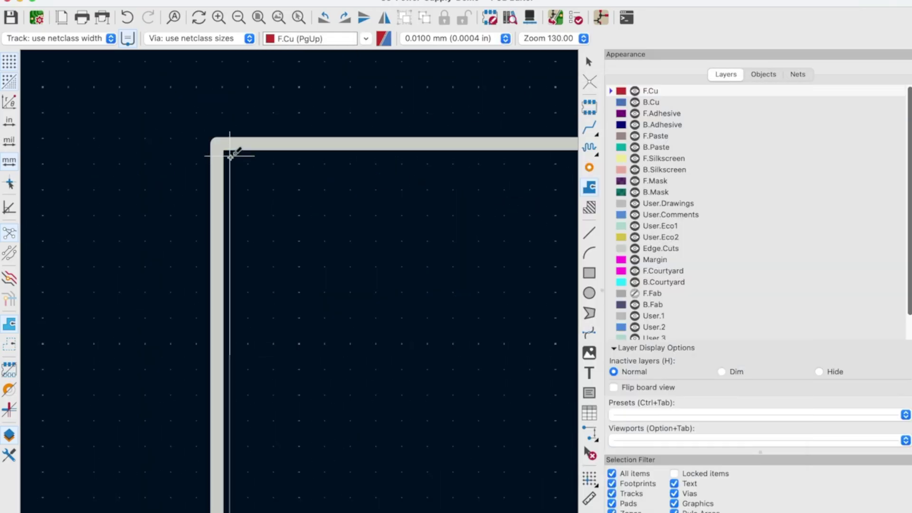
{"action": "scroll", "coordinate": [228, 156], "scroll_direction": "up", "scroll_amount": 5}
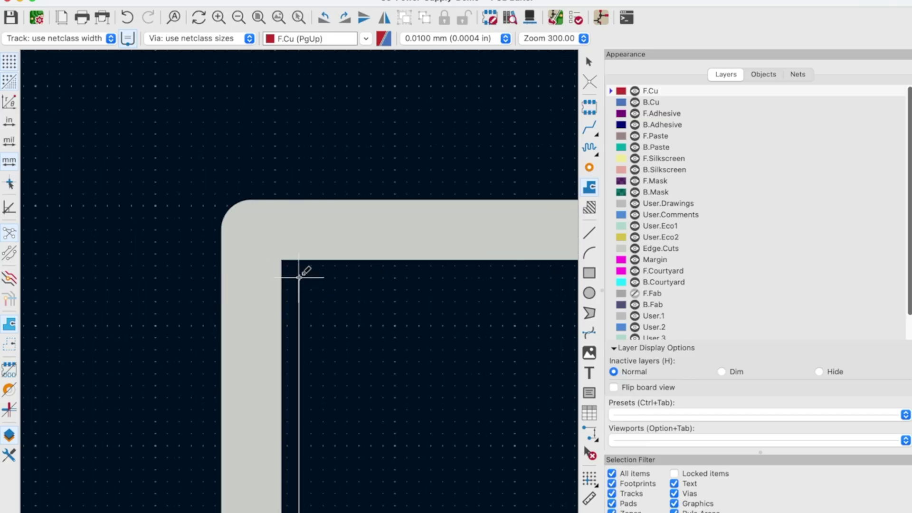
{"action": "left_click", "coordinate": [300, 273]}
{"action": "scroll", "coordinate": [299, 290], "scroll_direction": "down", "scroll_amount": 5}
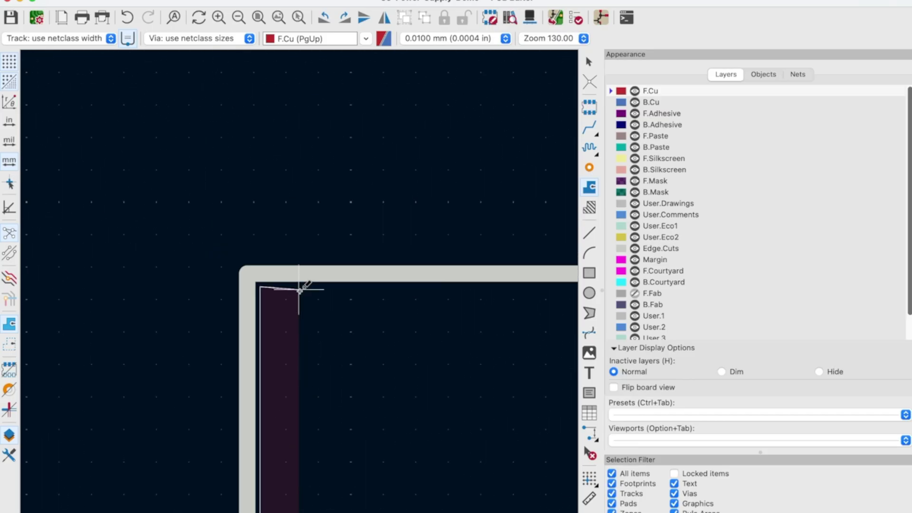
{"action": "scroll", "coordinate": [299, 289], "scroll_direction": "down", "scroll_amount": 8}
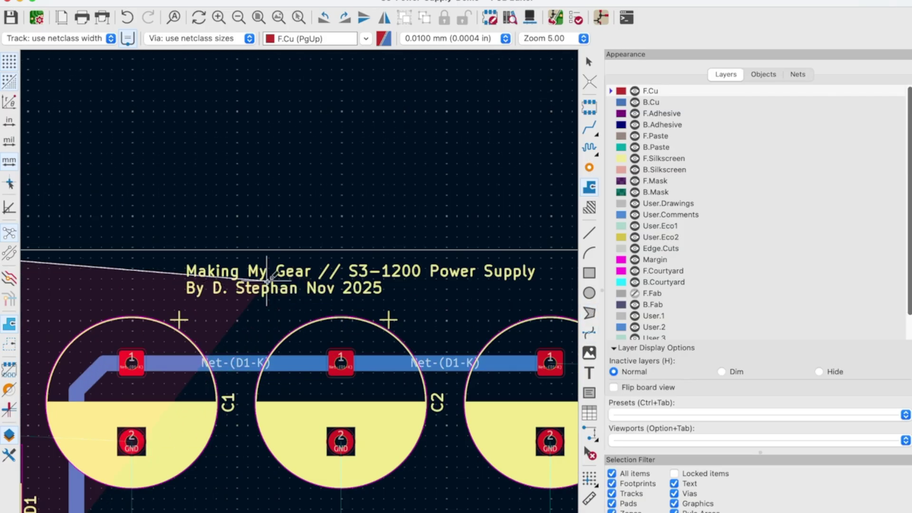
{"action": "scroll", "coordinate": [267, 281], "scroll_direction": "down", "scroll_amount": 6}
{"action": "scroll", "coordinate": [526, 304], "scroll_direction": "up", "scroll_amount": 4}
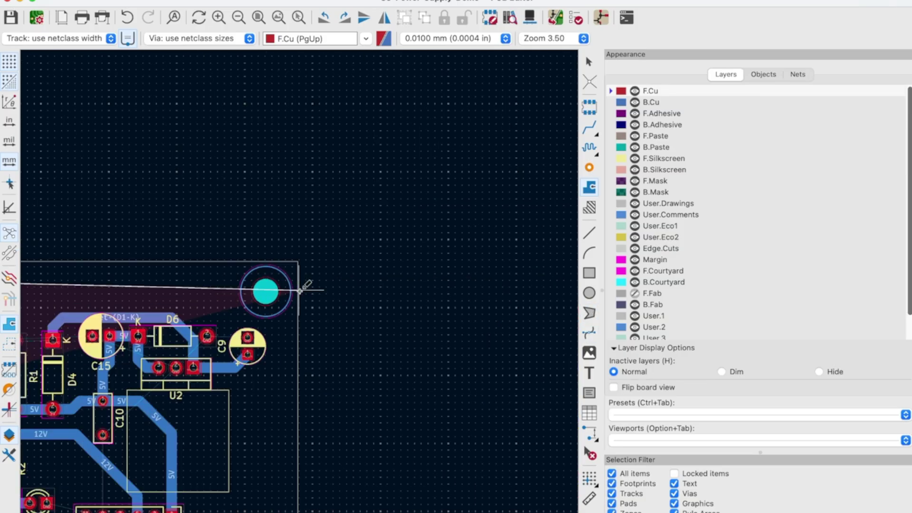
{"action": "scroll", "coordinate": [300, 288], "scroll_direction": "up", "scroll_amount": 10}
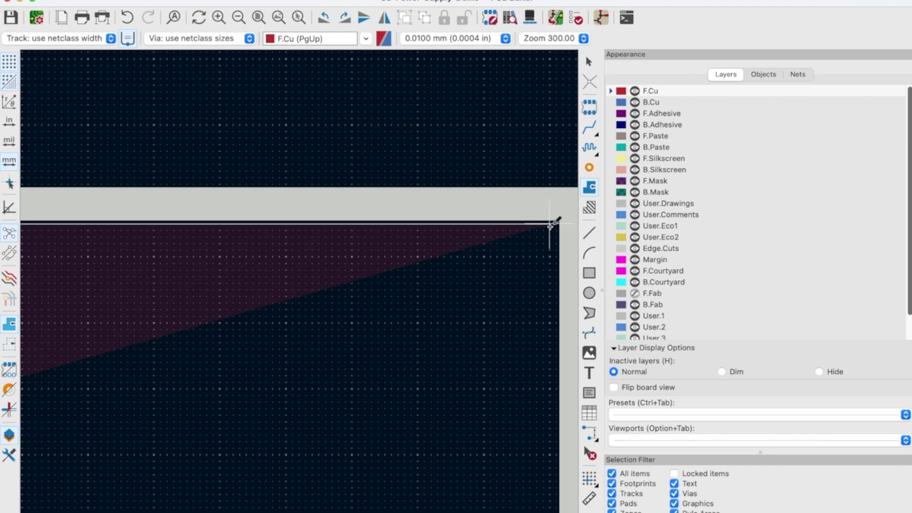
{"action": "left_click", "coordinate": [550, 226]}
{"action": "scroll", "coordinate": [301, 287], "scroll_direction": "down", "scroll_amount": 5}
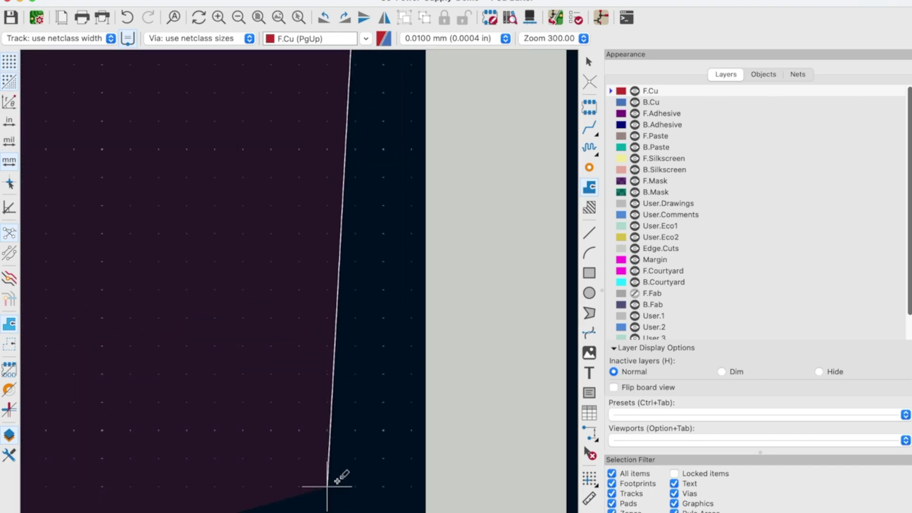
{"action": "scroll", "coordinate": [257, 375], "scroll_direction": "down", "scroll_amount": 10}
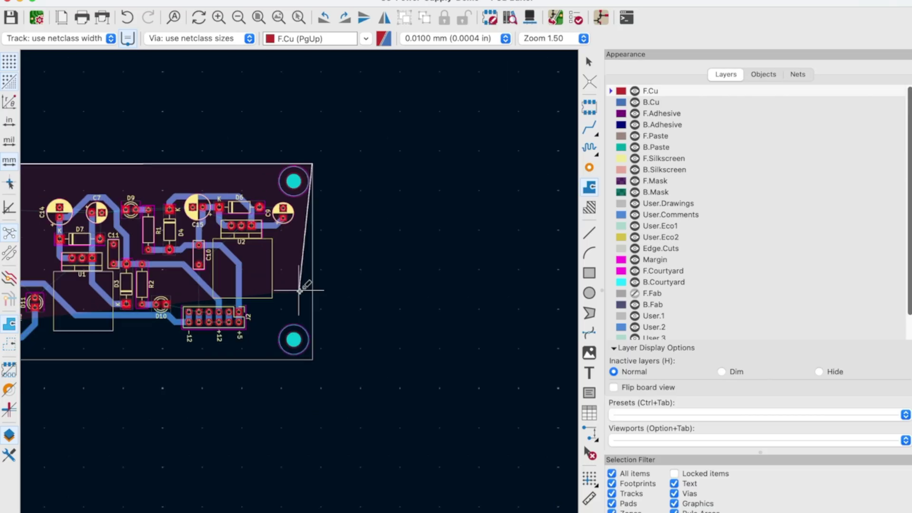
{"action": "scroll", "coordinate": [293, 339], "scroll_direction": "up", "scroll_amount": 4}
{"action": "scroll", "coordinate": [304, 285], "scroll_direction": "up", "scroll_amount": 6}
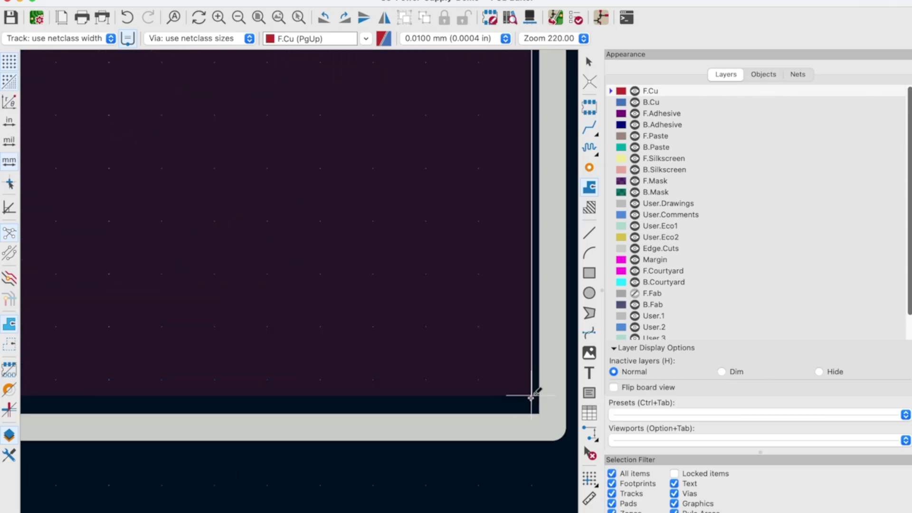
{"action": "scroll", "coordinate": [301, 285], "scroll_direction": "down", "scroll_amount": 4}
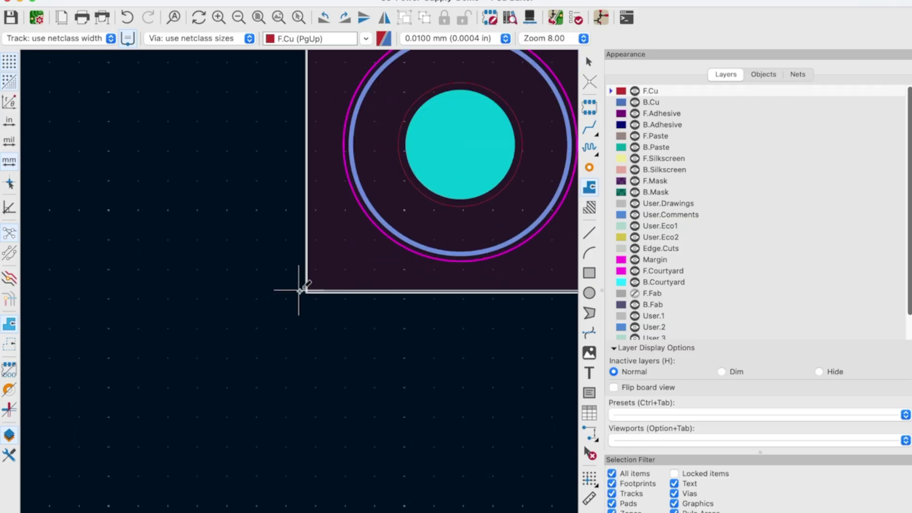
{"action": "scroll", "coordinate": [313, 332], "scroll_direction": "up", "scroll_amount": 6}
{"action": "scroll", "coordinate": [334, 424], "scroll_direction": "up", "scroll_amount": 5}
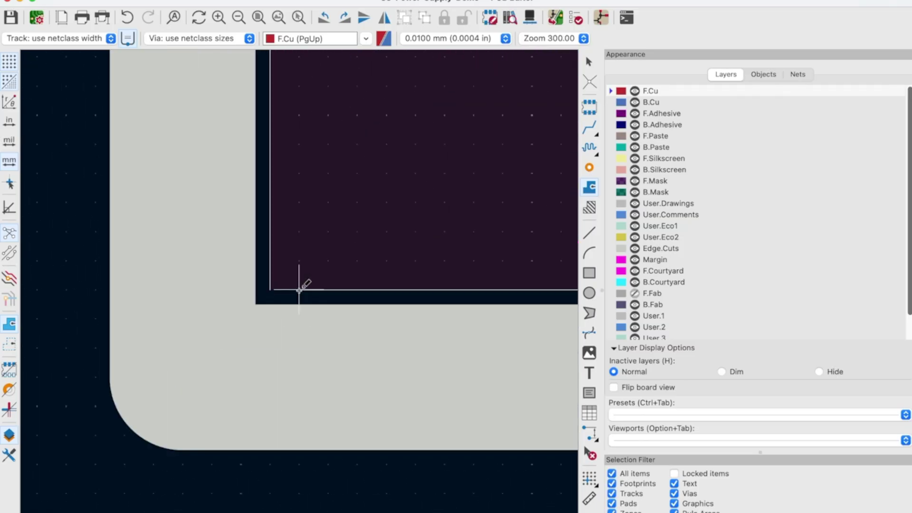
{"action": "left_click", "coordinate": [236, 287]}
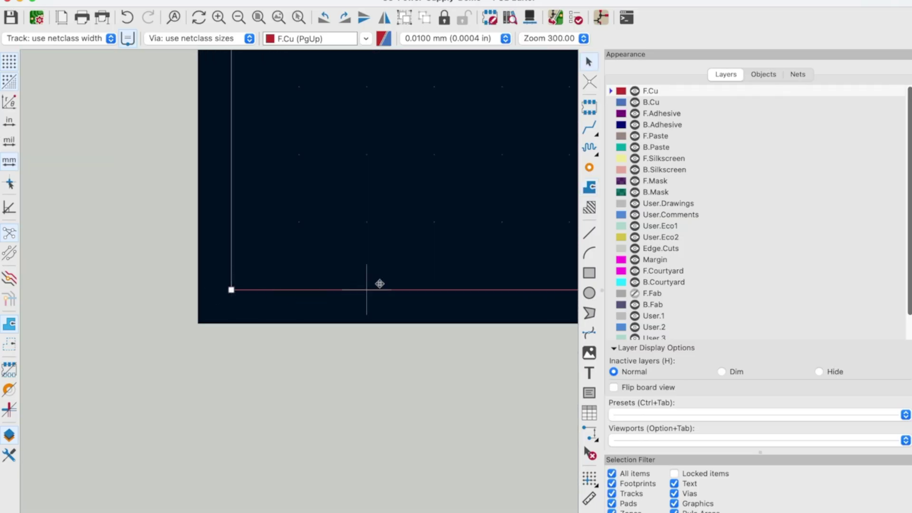
{"action": "scroll", "coordinate": [298, 291], "scroll_direction": "down", "scroll_amount": 10}
{"action": "scroll", "coordinate": [275, 187], "scroll_direction": "up", "scroll_amount": 3}
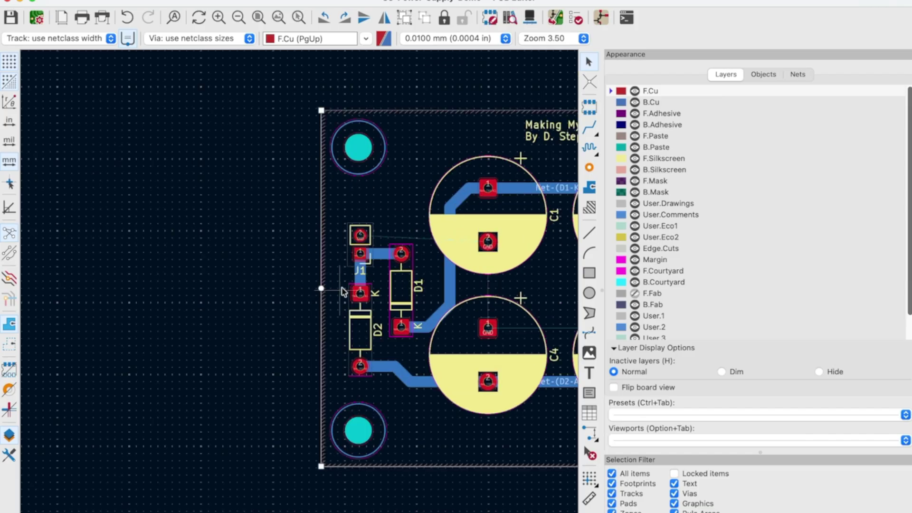
{"action": "scroll", "coordinate": [394, 114], "scroll_direction": "down", "scroll_amount": 5}
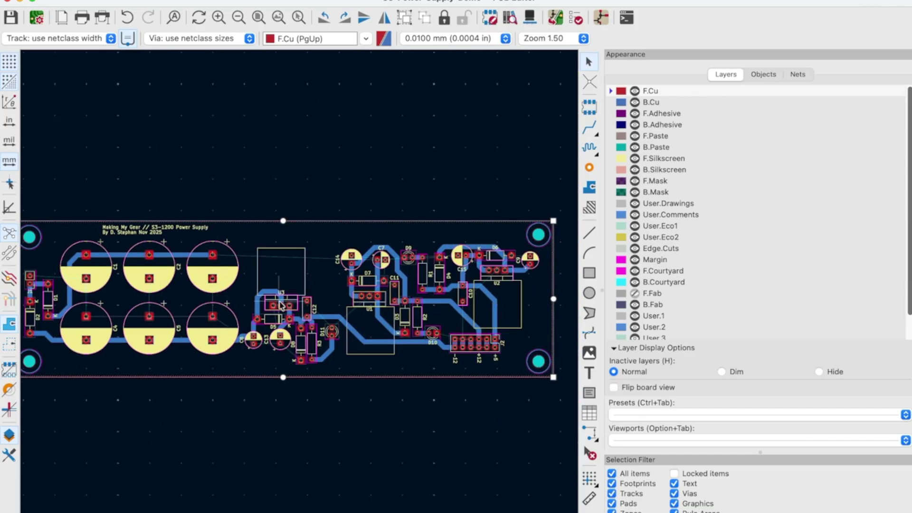
{"action": "key", "text": "Home"}
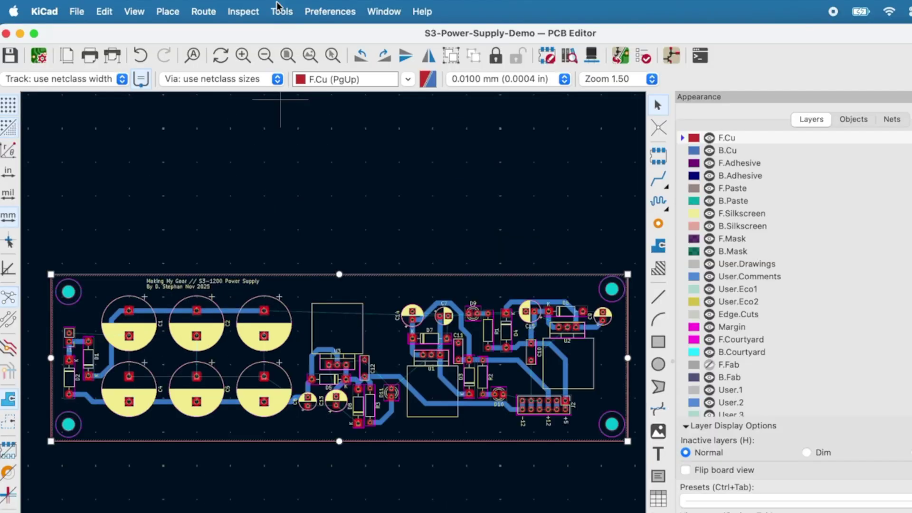
Fill the GND zone from the Zone Manager with zone refilling enabled
{"action": "left_click", "coordinate": [282, 12]}
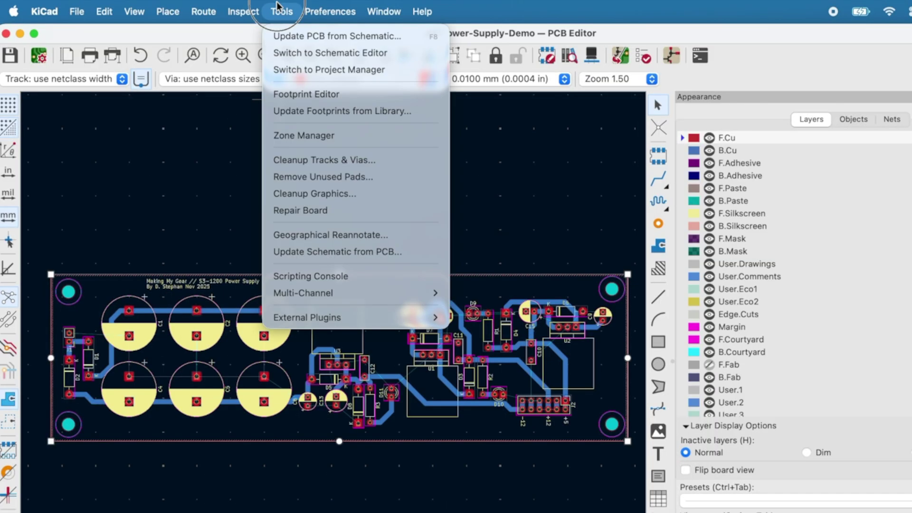
{"action": "left_click", "coordinate": [296, 137]}
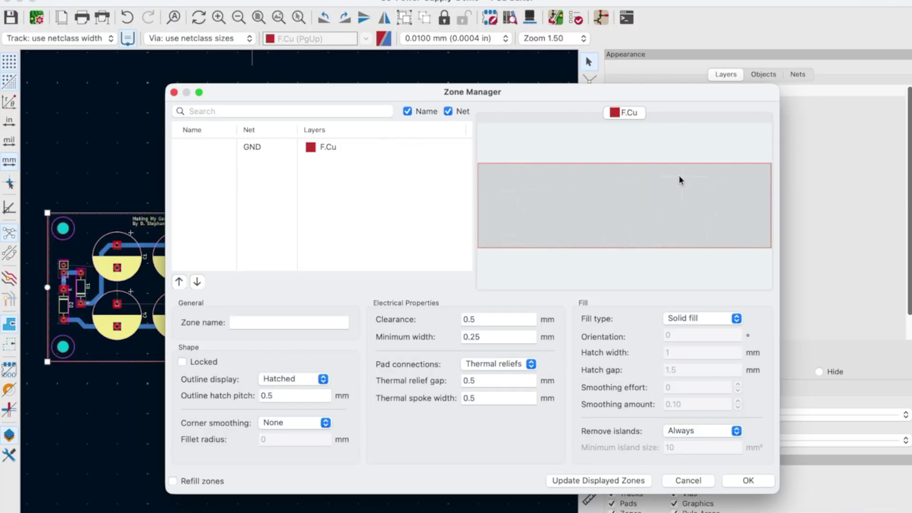
{"action": "left_click", "coordinate": [200, 480]}
{"action": "left_click", "coordinate": [747, 481]}
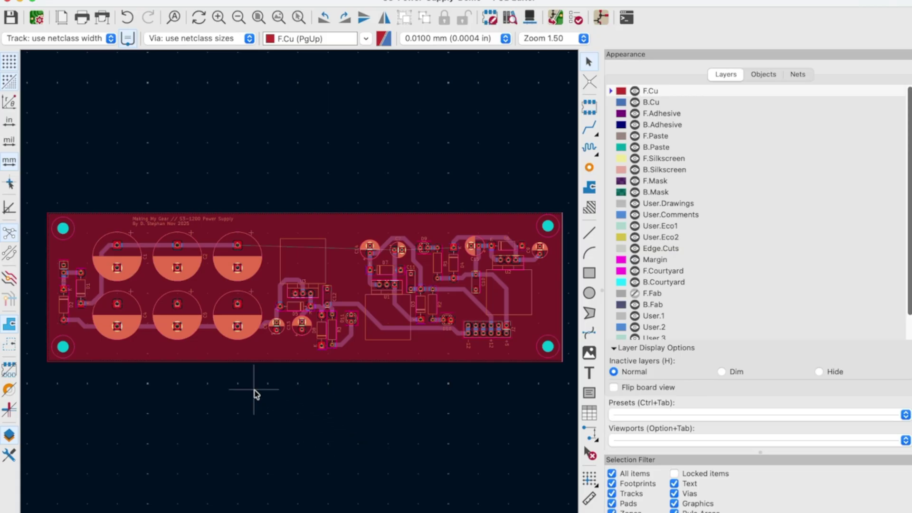
Zoom in to inspect the GND thermal reliefs, then switch to B.Cu and zoom out
{"action": "scroll", "coordinate": [401, 255], "scroll_direction": "up", "scroll_amount": 1}
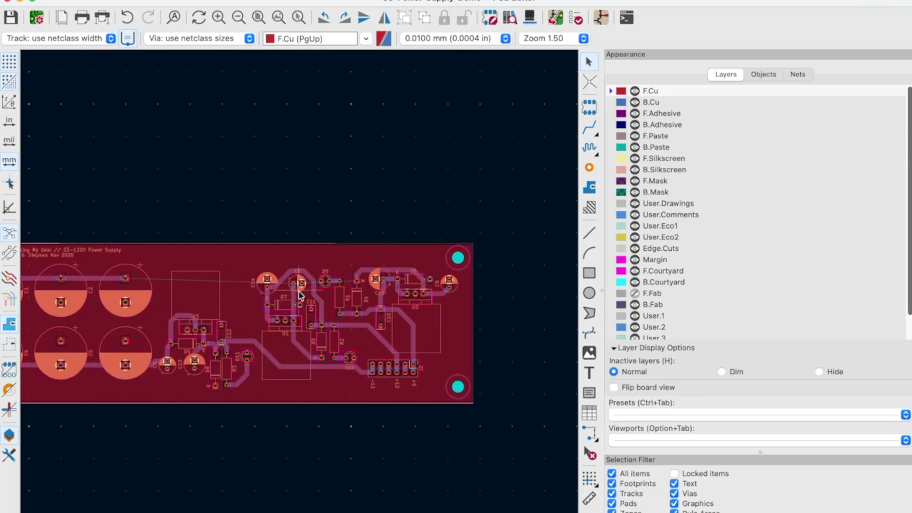
{"action": "scroll", "coordinate": [299, 295], "scroll_direction": "up", "scroll_amount": 10}
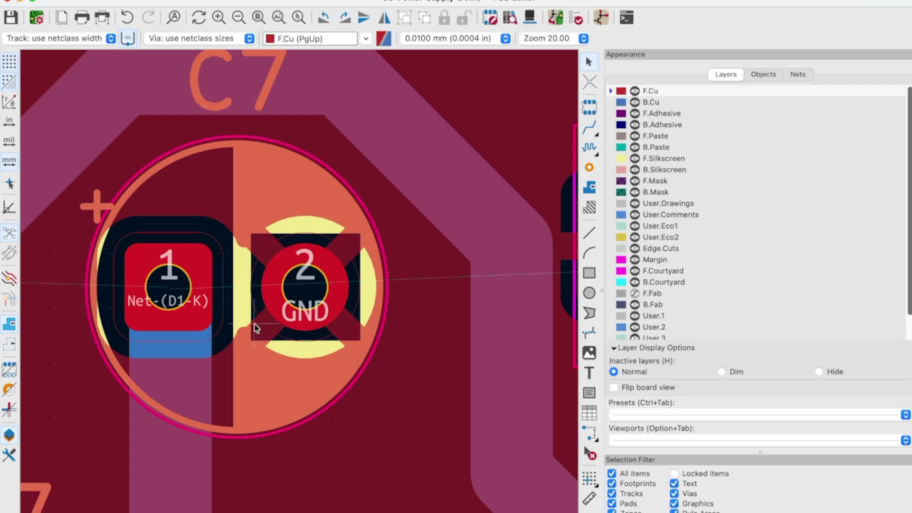
{"action": "scroll", "coordinate": [301, 295], "scroll_direction": "down", "scroll_amount": 10}
{"action": "key", "text": "Page_Down"}
{"action": "scroll", "coordinate": [301, 295], "scroll_direction": "down", "scroll_amount": 2}
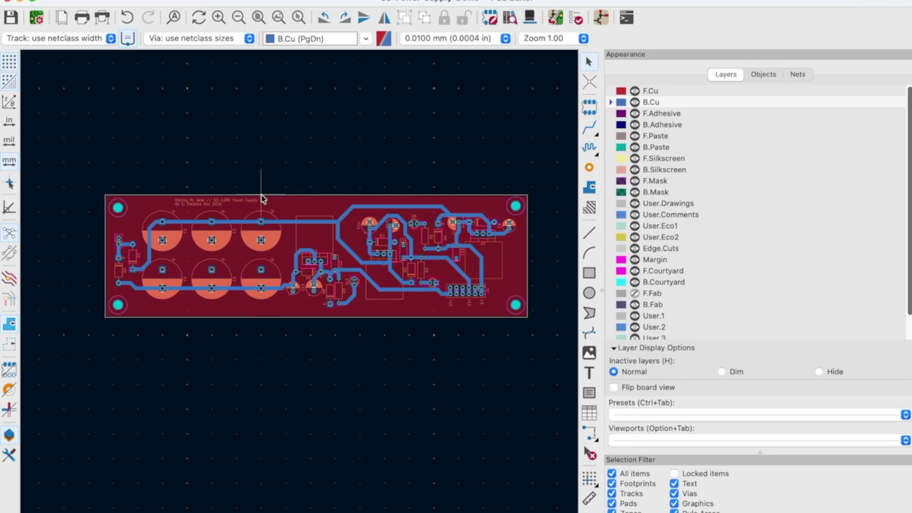
Run the Design Rules Checker, confirm 0 violations and 0 unconnected items, and close it
{"action": "left_click", "coordinate": [219, 0]}
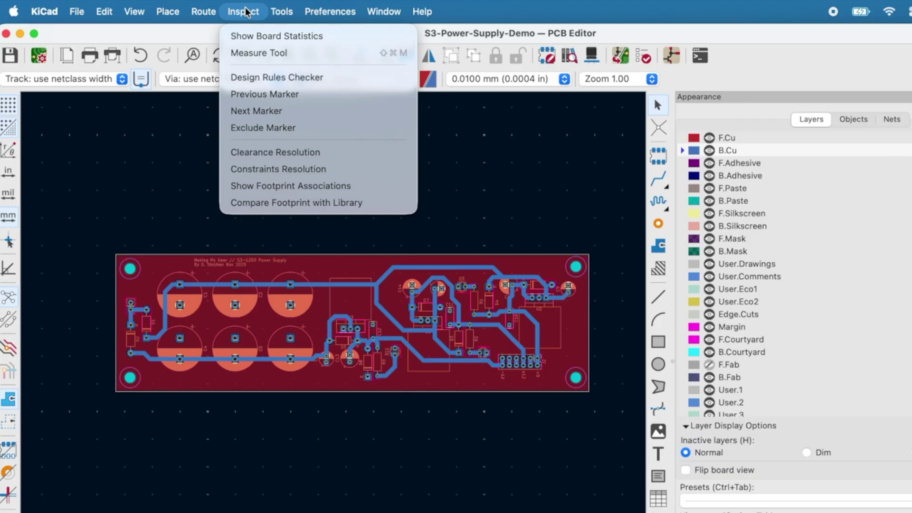
{"action": "left_click", "coordinate": [260, 77]}
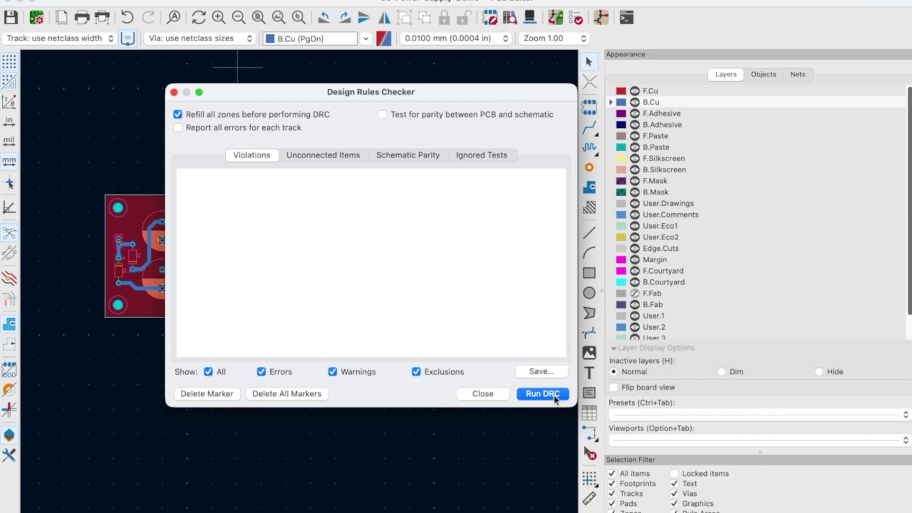
{"action": "left_click", "coordinate": [543, 394]}
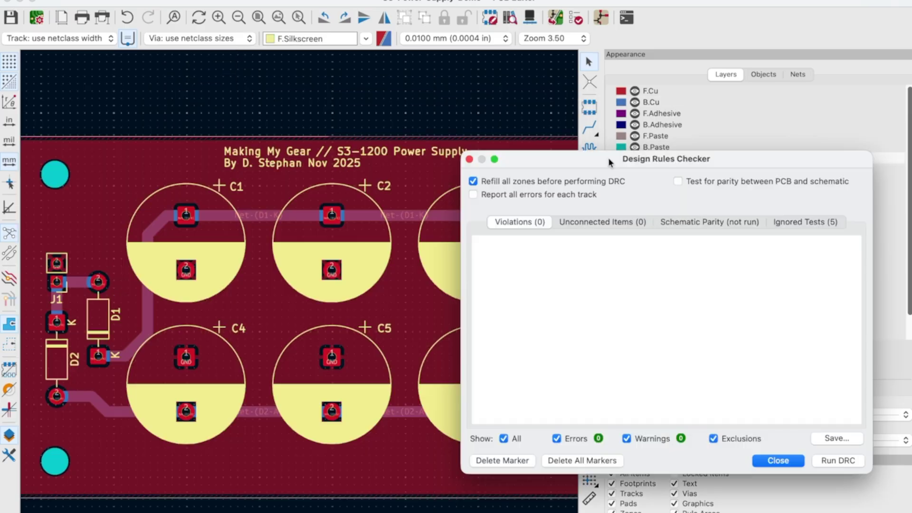
{"action": "left_click_drag", "start_coordinate": [608, 157], "coordinate": [331, 165]}
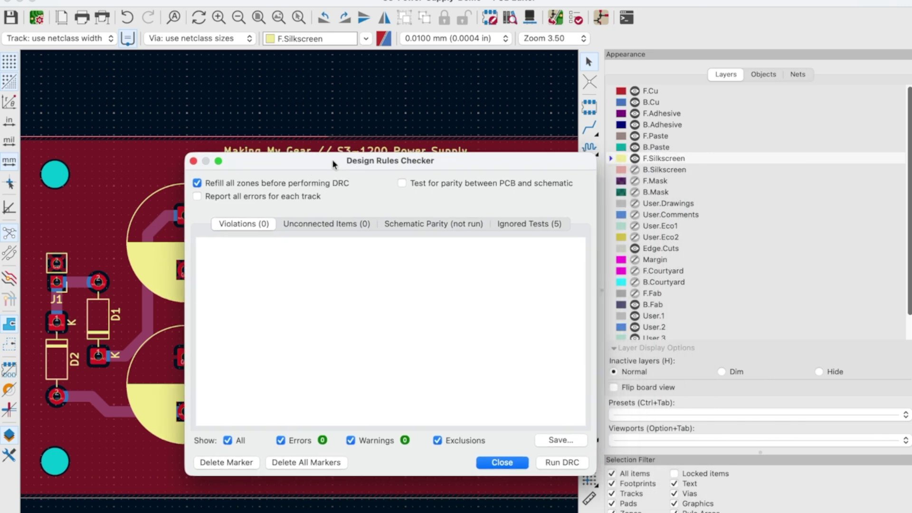
{"action": "left_click", "coordinate": [503, 462]}
{"action": "scroll", "coordinate": [301, 295], "scroll_direction": "down", "scroll_amount": 5}
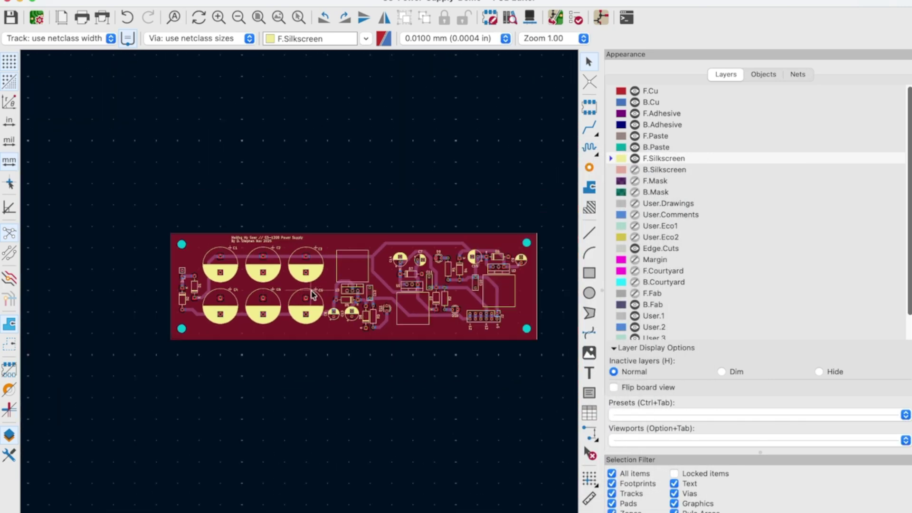
{"action": "scroll", "coordinate": [340, 100], "scroll_direction": "up", "scroll_amount": 2}
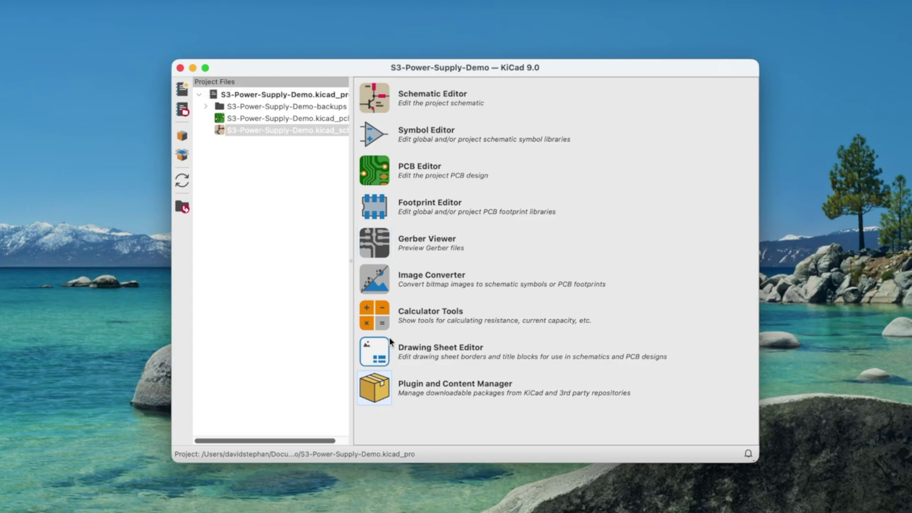
Install the PCBWay Plug-in from the Plugin and Content Manager's fabrication plugins
{"action": "left_click", "coordinate": [374, 388]}
{"action": "type", "text": "pcbway"}
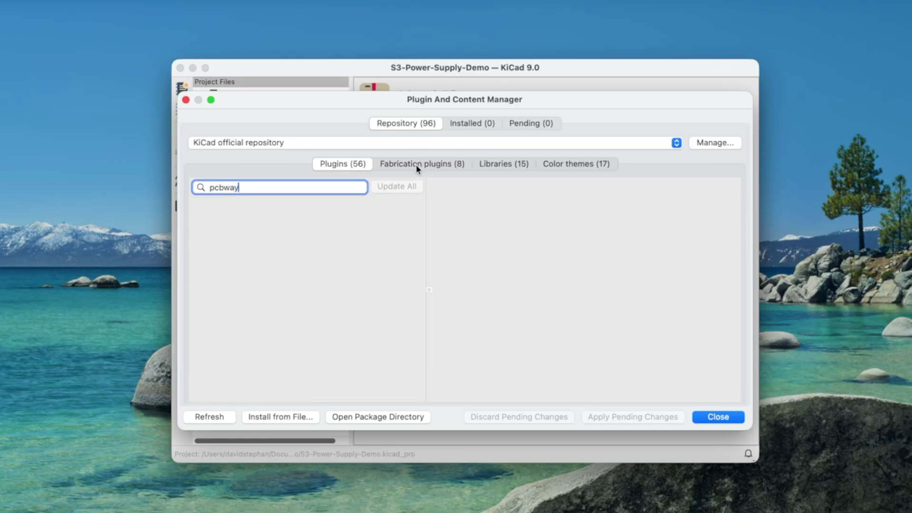
{"action": "left_click", "coordinate": [416, 165]}
{"action": "left_click", "coordinate": [384, 298]}
{"action": "left_click", "coordinate": [623, 416]}
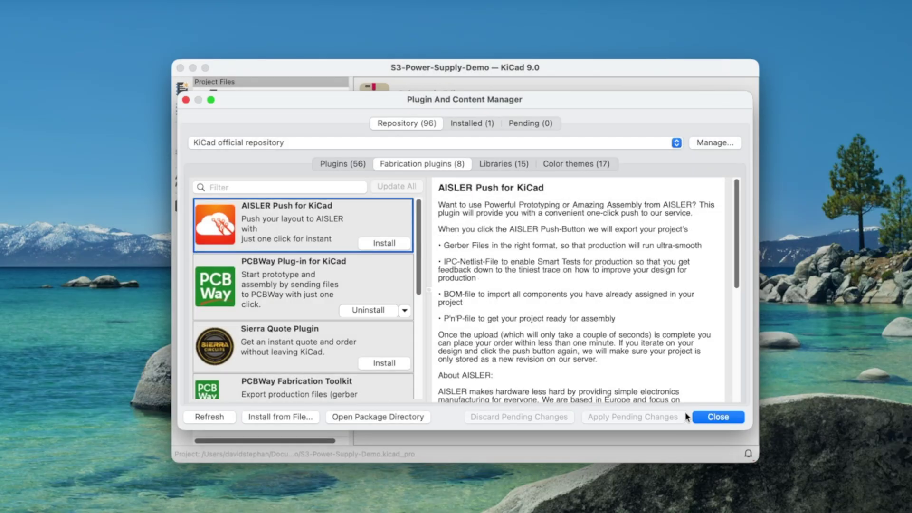
{"action": "left_click", "coordinate": [719, 417]}
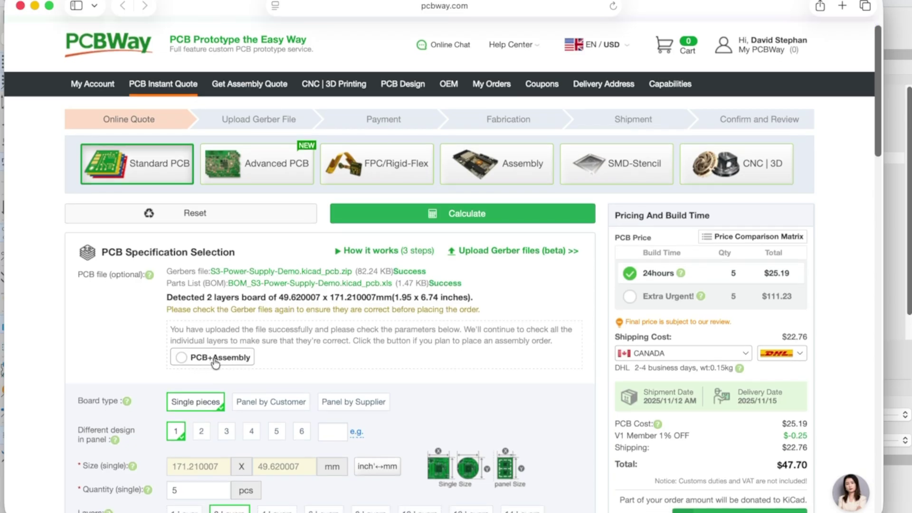
Keep the PCBWay order quantity at 5 boards
{"action": "scroll", "coordinate": [200, 356], "scroll_direction": "down", "scroll_amount": 2}
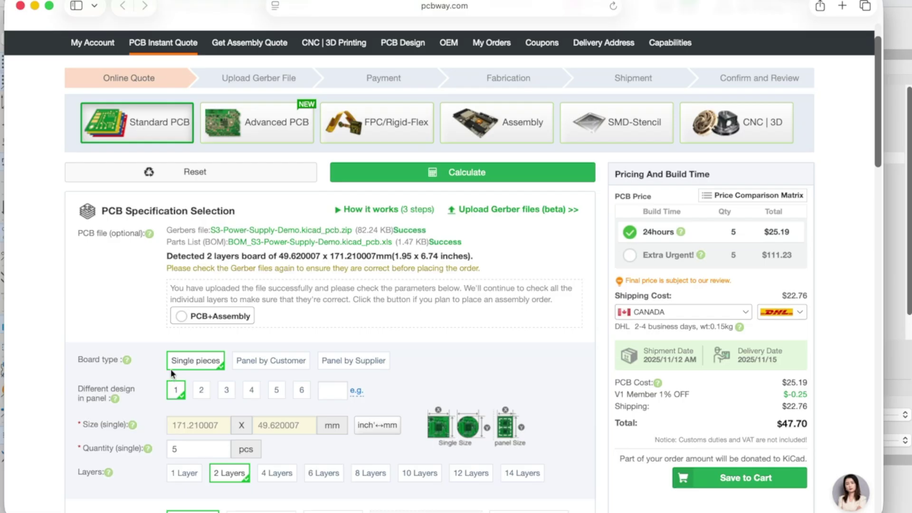
{"action": "scroll", "coordinate": [212, 384], "scroll_direction": "down", "scroll_amount": 1}
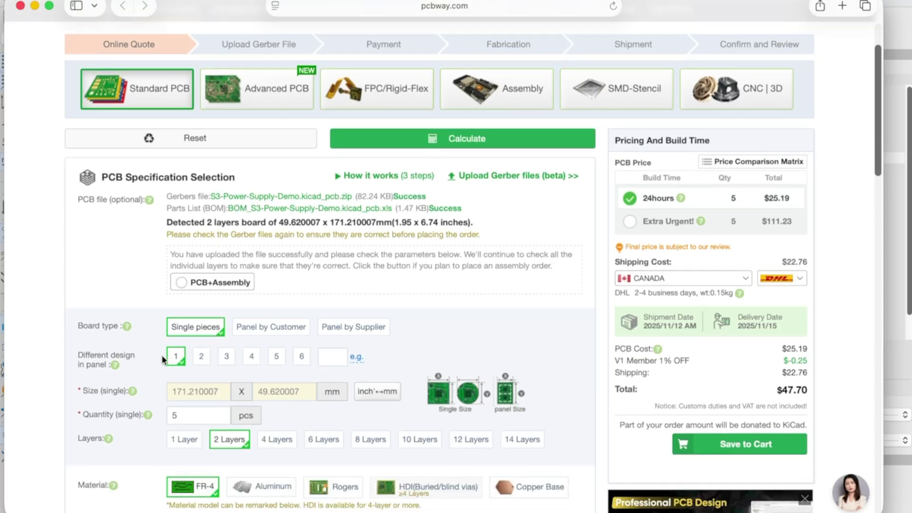
{"action": "scroll", "coordinate": [177, 363], "scroll_direction": "down", "scroll_amount": 3}
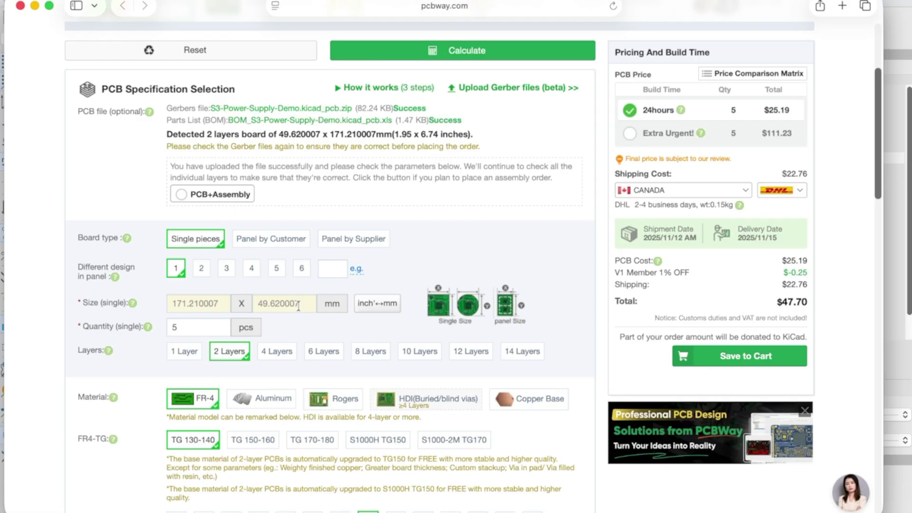
{"action": "left_click", "coordinate": [246, 326]}
{"action": "left_click", "coordinate": [247, 327]}
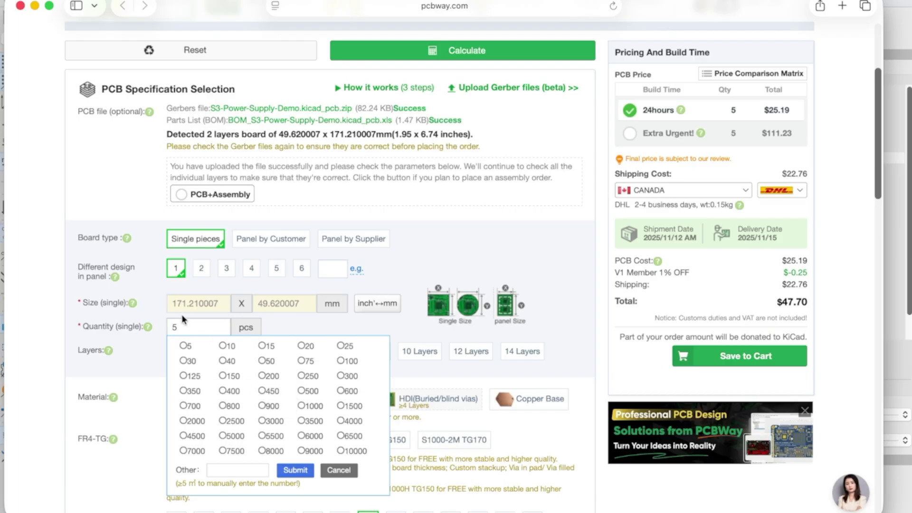
{"action": "left_click", "coordinate": [184, 346]}
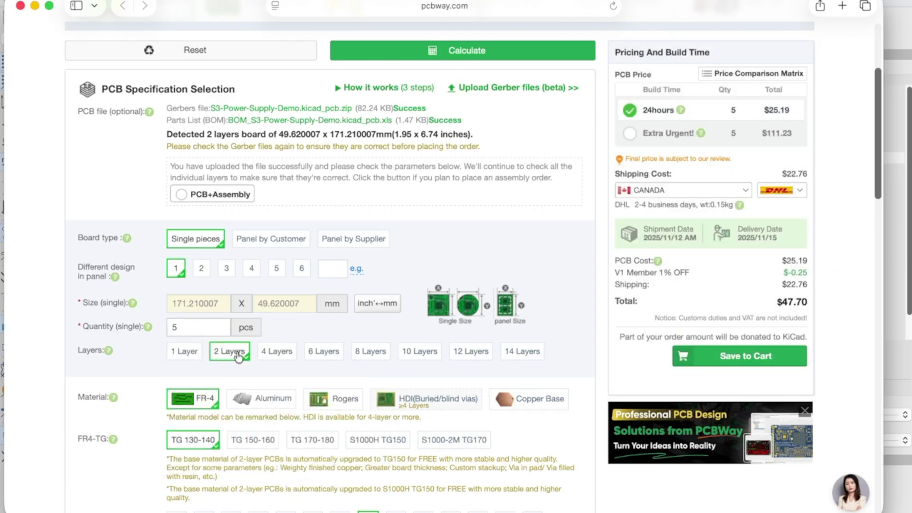
Keep 2 layers, FR-4, 1.6 mm, green mask and white silkscreen, then save to cart
{"action": "scroll", "coordinate": [224, 364], "scroll_direction": "down", "scroll_amount": 2}
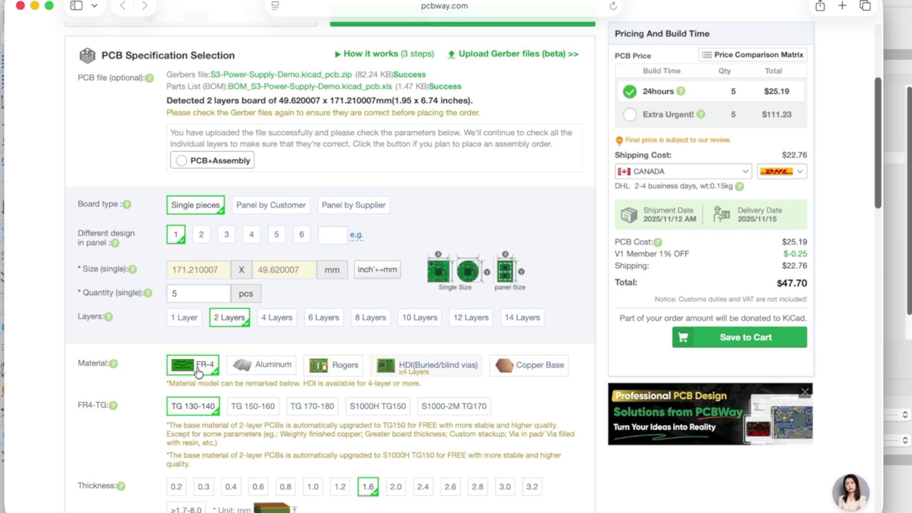
{"action": "scroll", "coordinate": [382, 238], "scroll_direction": "down", "scroll_amount": 10}
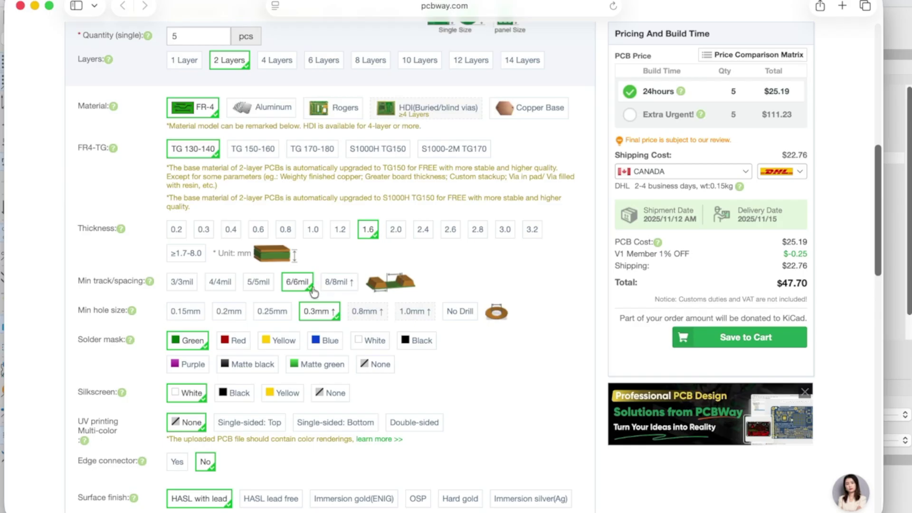
{"action": "scroll", "coordinate": [313, 292], "scroll_direction": "down", "scroll_amount": 1}
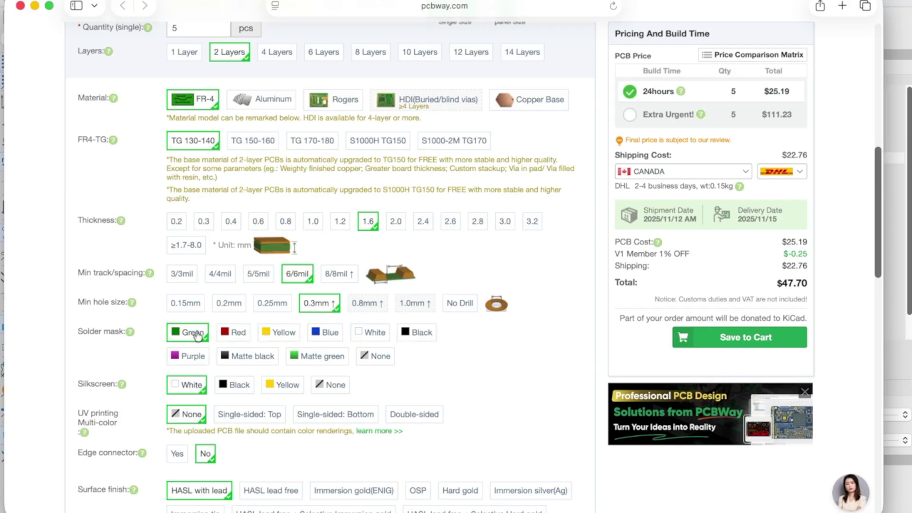
{"action": "scroll", "coordinate": [195, 314], "scroll_direction": "down", "scroll_amount": 3}
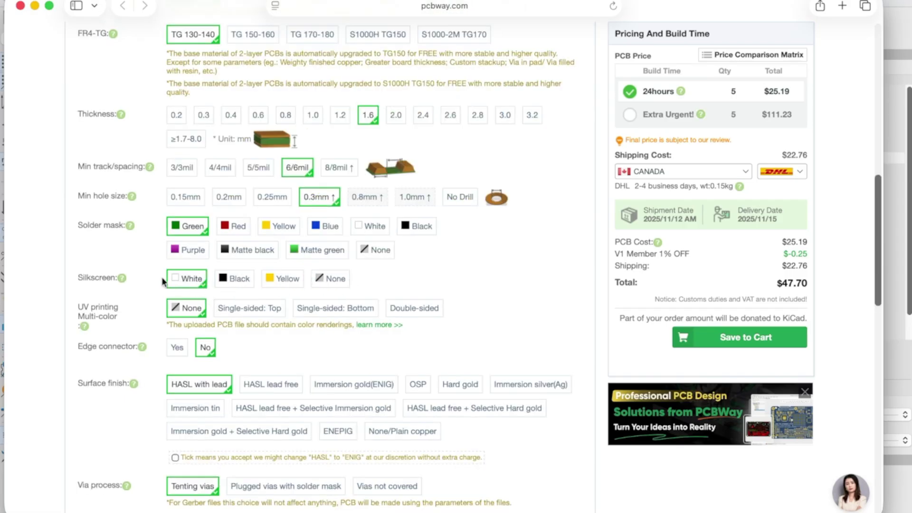
{"action": "scroll", "coordinate": [256, 342], "scroll_direction": "down", "scroll_amount": 2}
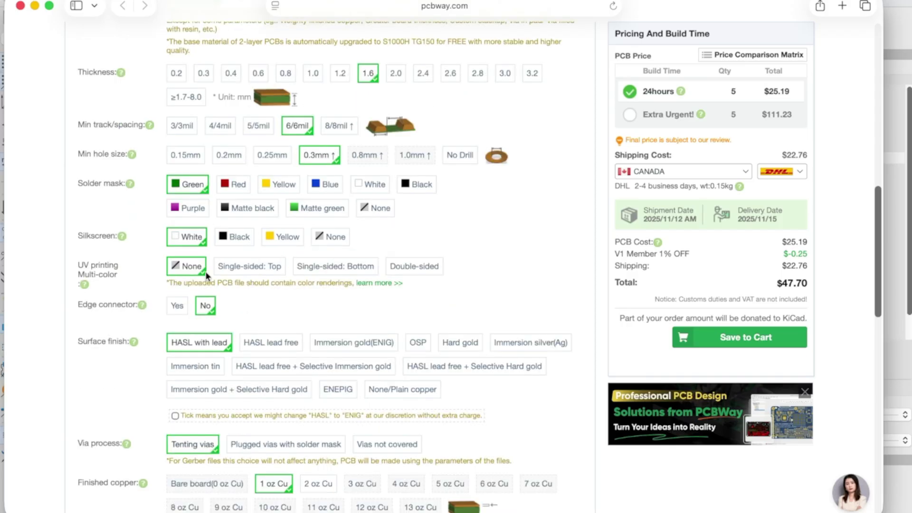
{"action": "scroll", "coordinate": [319, 266], "scroll_direction": "down", "scroll_amount": 10}
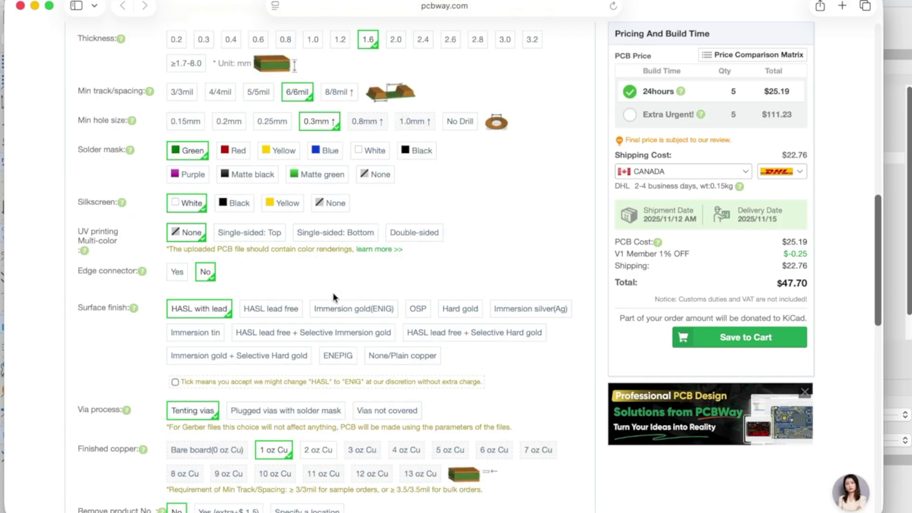
{"action": "scroll", "coordinate": [281, 344], "scroll_direction": "up", "scroll_amount": 13}
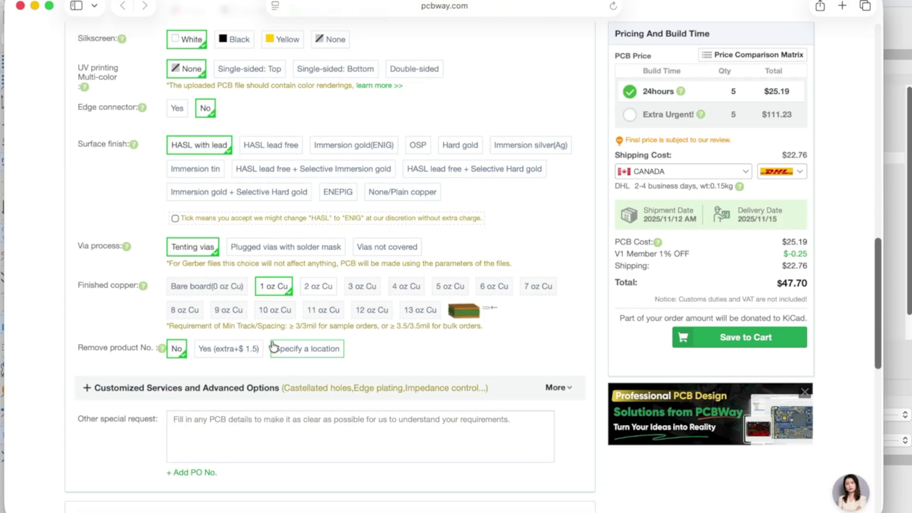
{"action": "left_click", "coordinate": [747, 344]}
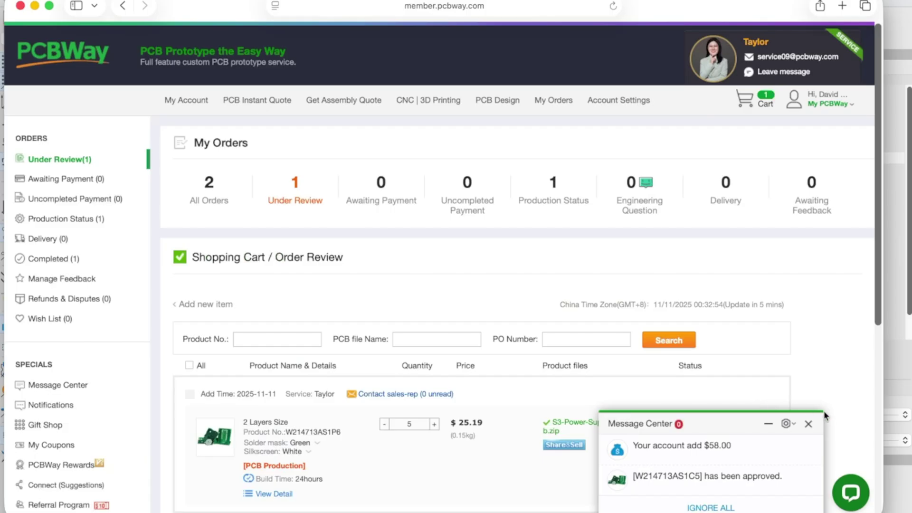